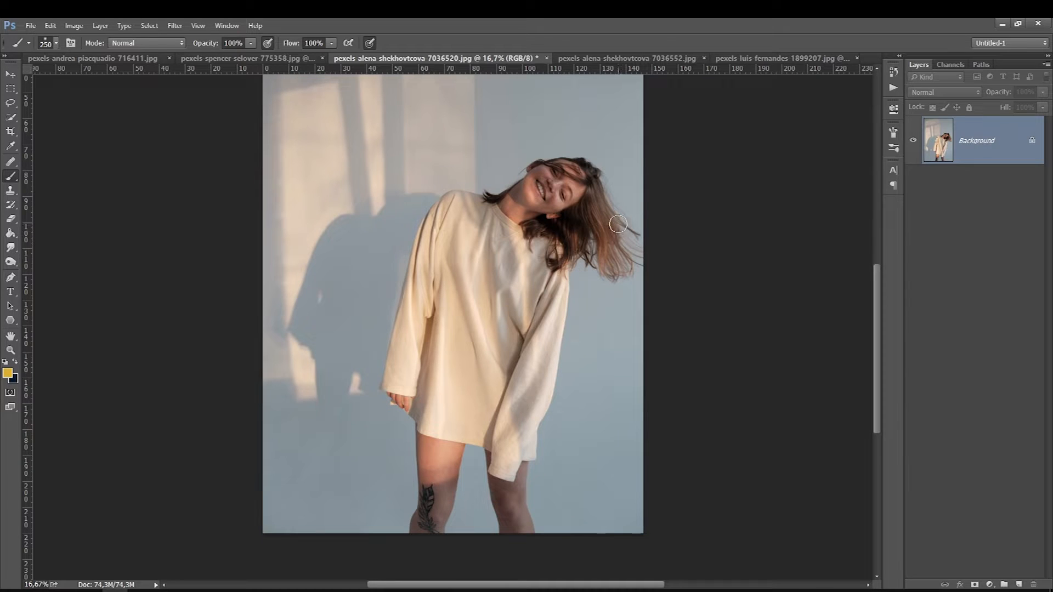
Step: Examine the woman in the loose cream sweatshirt and glance through the other open portraits before returning to her photo
left_click_drag(878, 317, 879, 311)
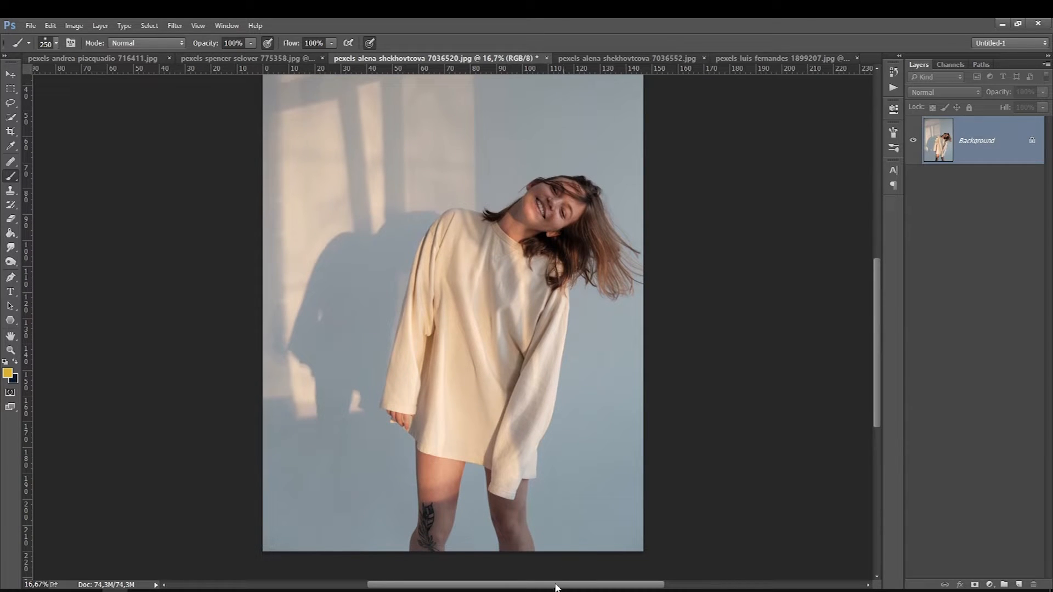
key("ctrl+plus")
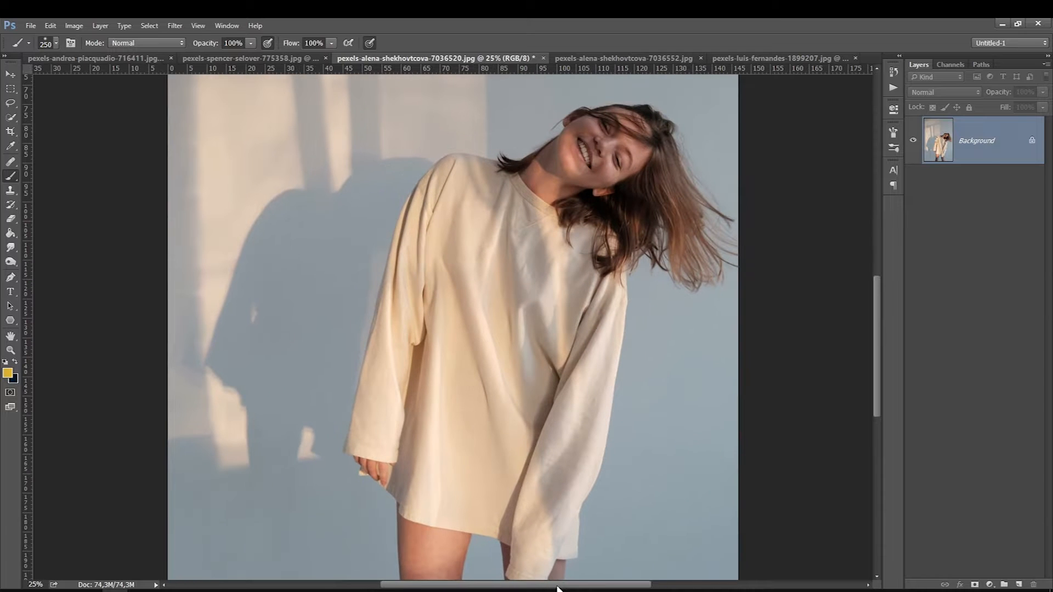
scroll(474, 456, "up", 1)
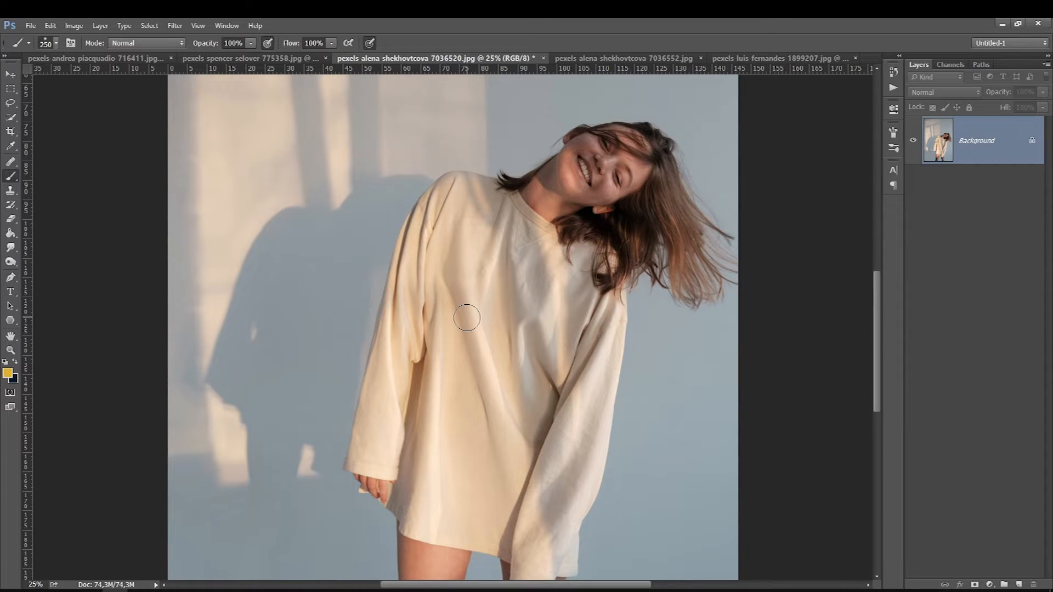
scroll(467, 318, "down", 5)
scroll(467, 319, "up", 4)
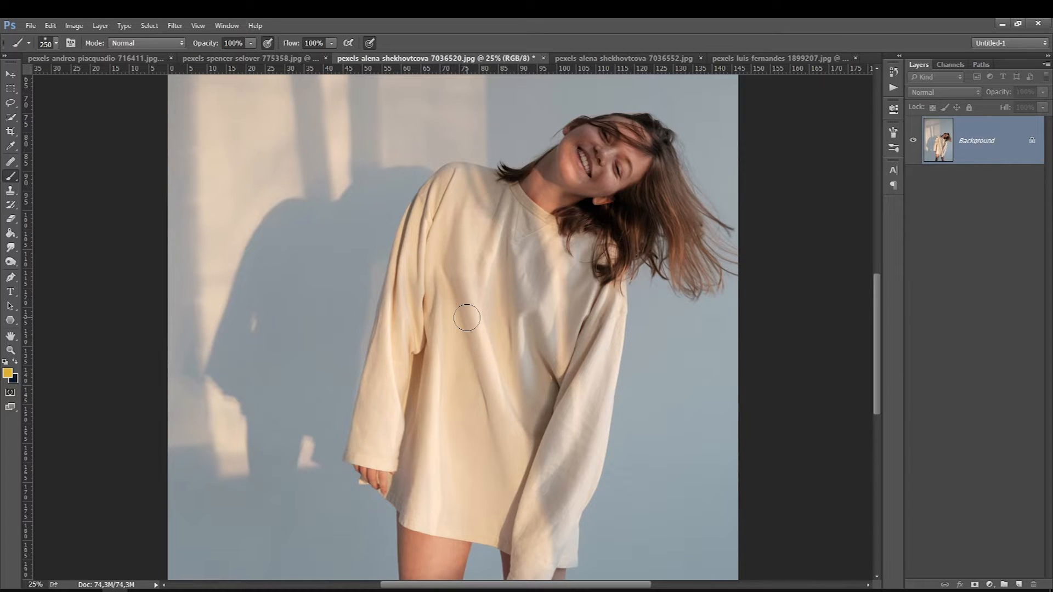
scroll(878, 387, "down", 3)
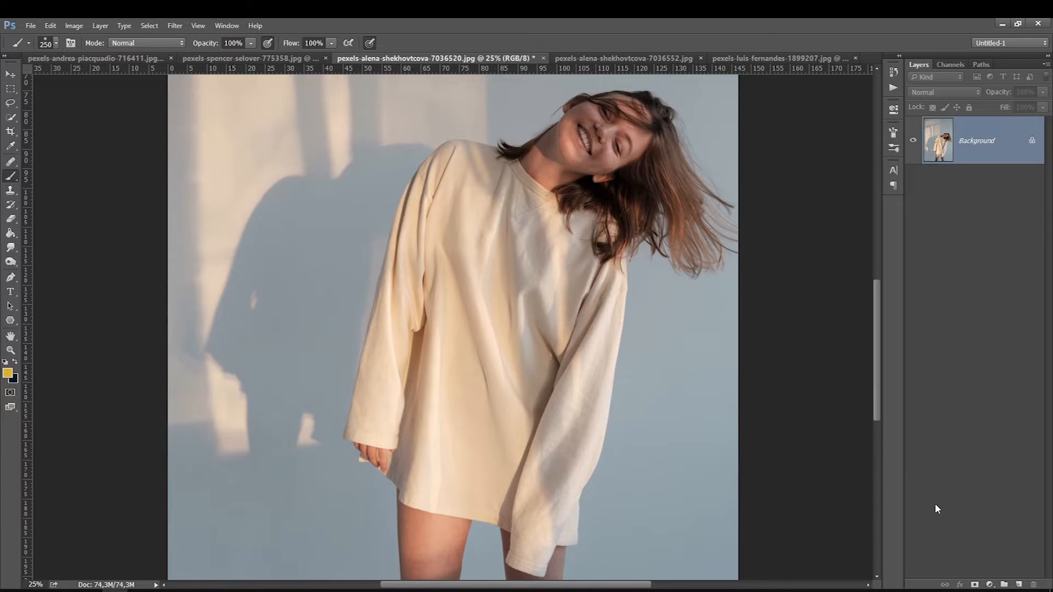
scroll(775, 359, "down", 5)
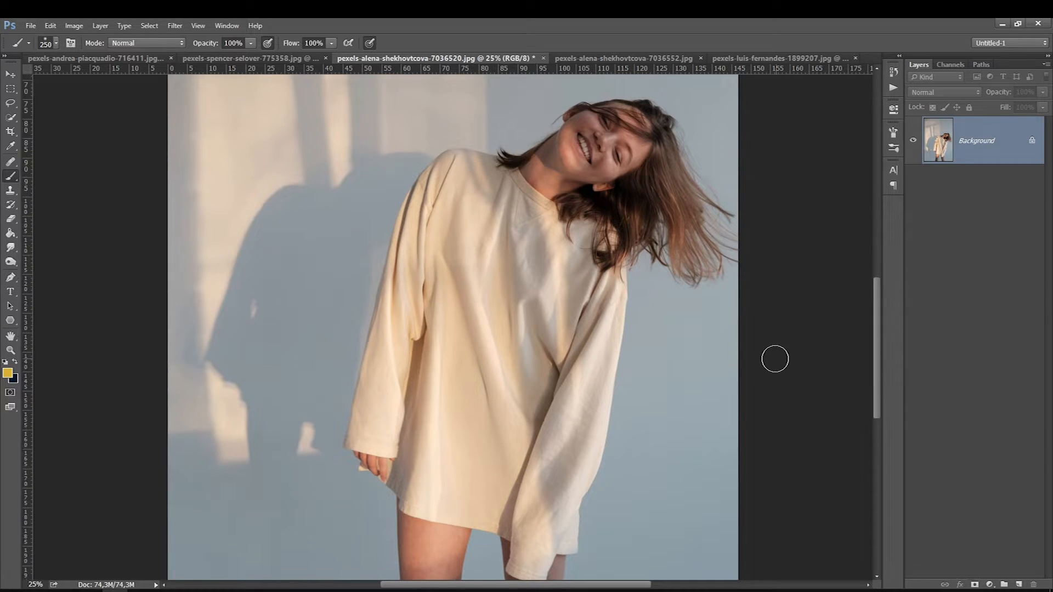
scroll(775, 360, "up", 5)
left_click(124, 58)
left_click(252, 60)
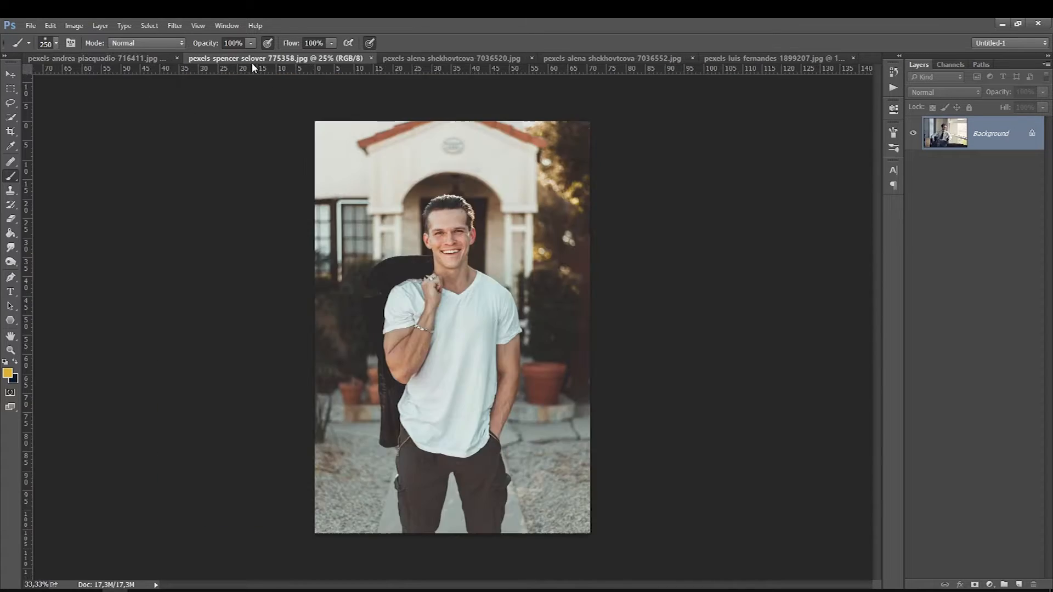
left_click(406, 58)
Step: Add an empty layer above the photo and set the brush colour to bright red
key("ctrl+shift+alt+n")
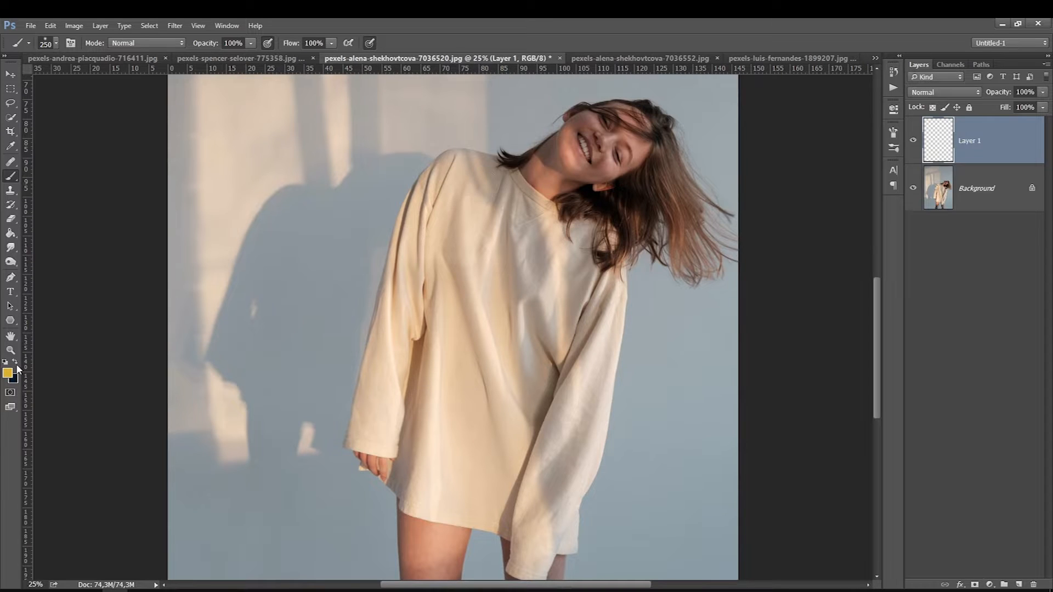
left_click(16, 362)
left_click(8, 373)
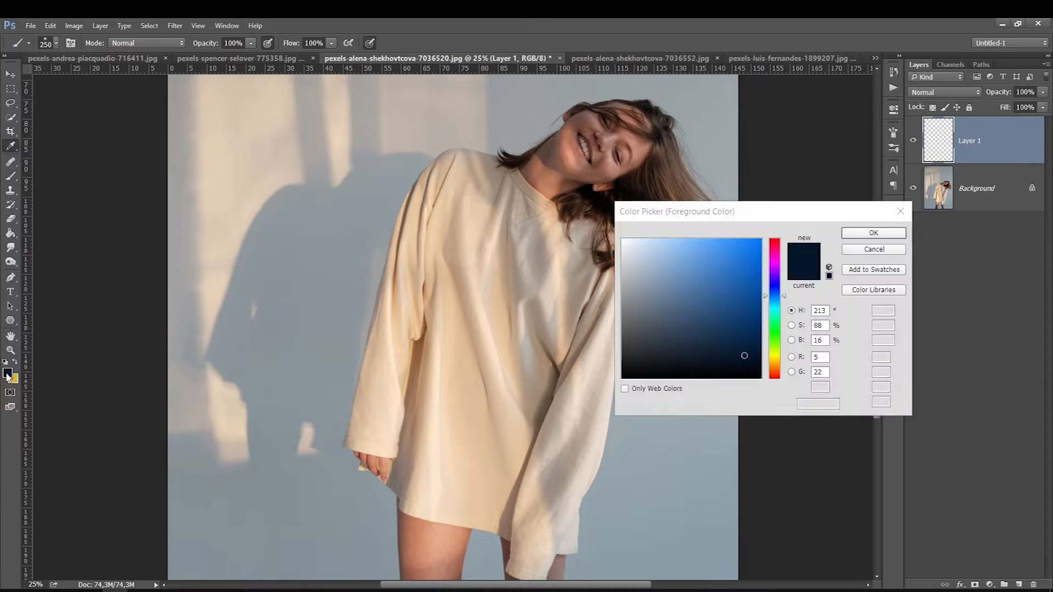
left_click(774, 260)
left_click(748, 261)
left_click(874, 232)
key("b")
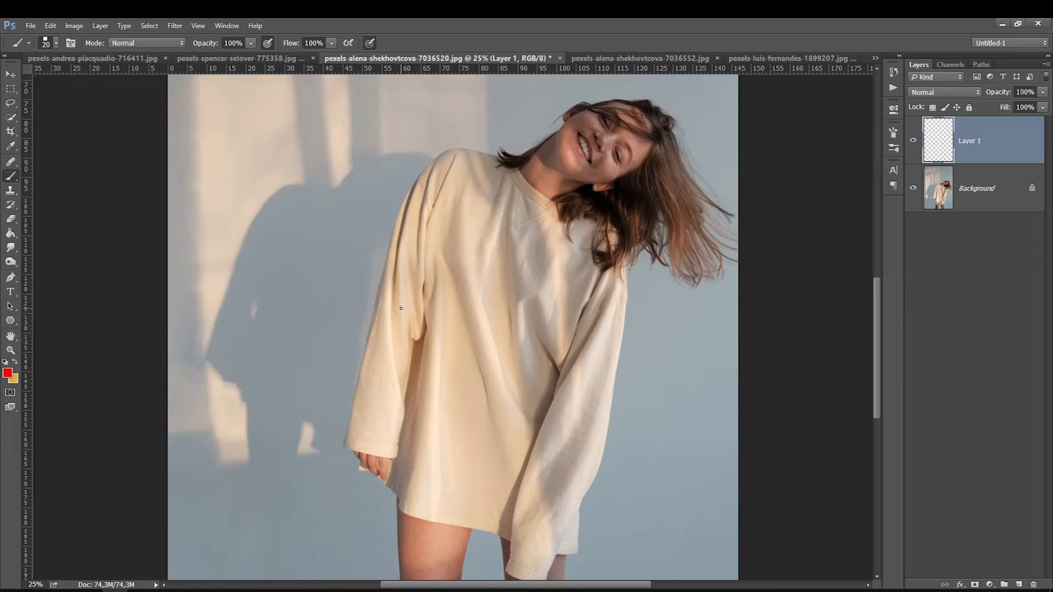
Step: Sketch both shoulder lines in red over the sweatshirt, looping the shoulder joints and starting the armpit line
scroll(879, 314, "down", 2)
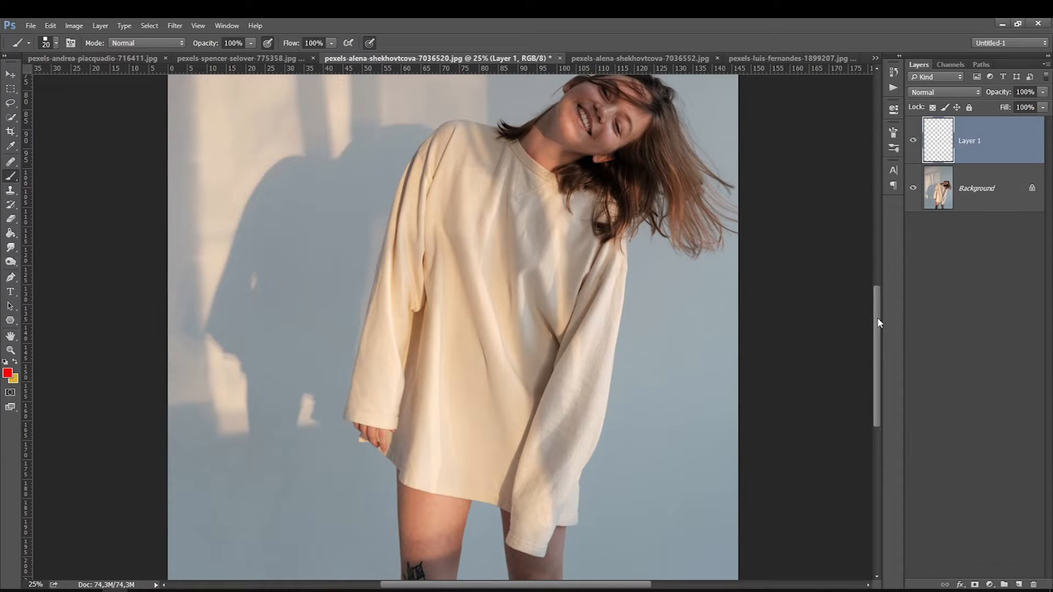
scroll(880, 321, "up", 2)
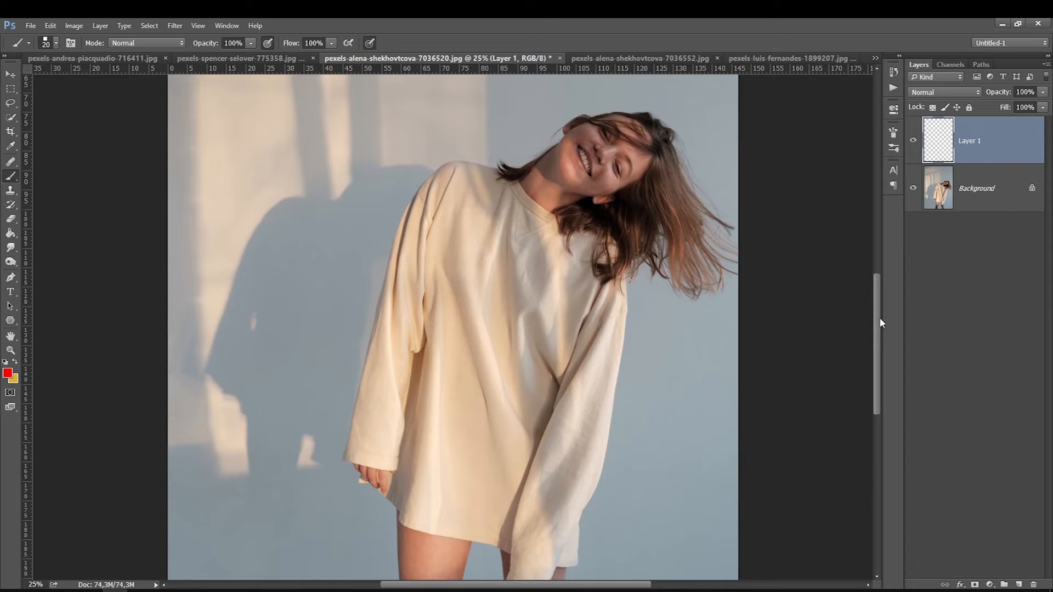
key("ctrl+minus")
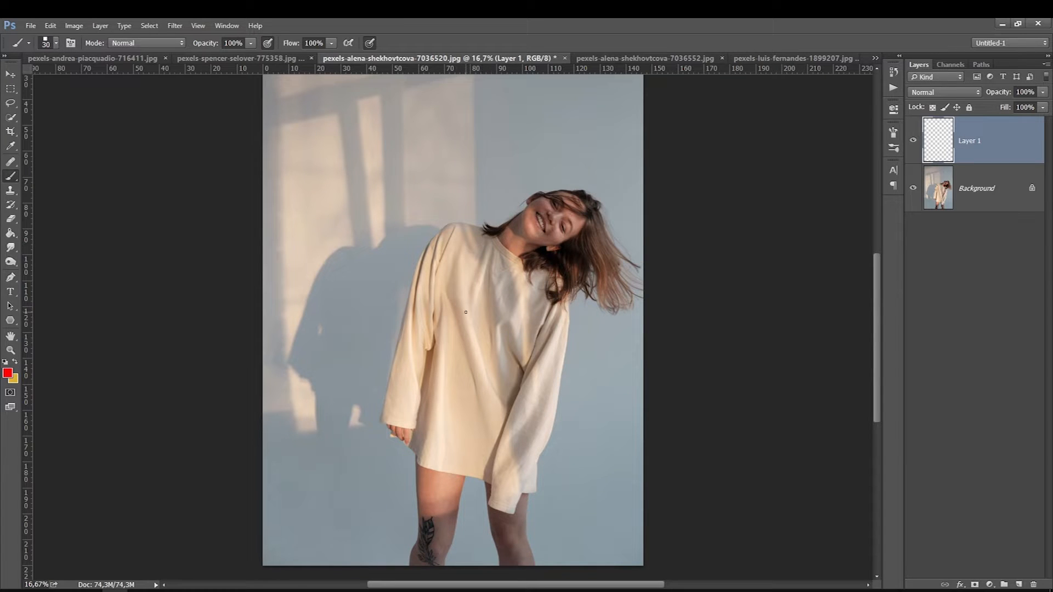
left_click_drag(492, 233, 476, 226)
left_click_drag(531, 258, 564, 281)
left_click_drag(453, 229, 462, 250)
mouse_move(561, 279)
left_mouse_down()
mouse_move(543, 273)
mouse_move(556, 295)
left_mouse_up()
left_click_drag(478, 253, 453, 275)
Step: Trace the woman's left arm inside its sleeve in red, from the armpit down to the forearm
left_click_drag(568, 302, 556, 376)
left_click_drag(533, 290, 523, 347)
left_click_drag(547, 314, 528, 389)
left_click_drag(536, 348, 526, 392)
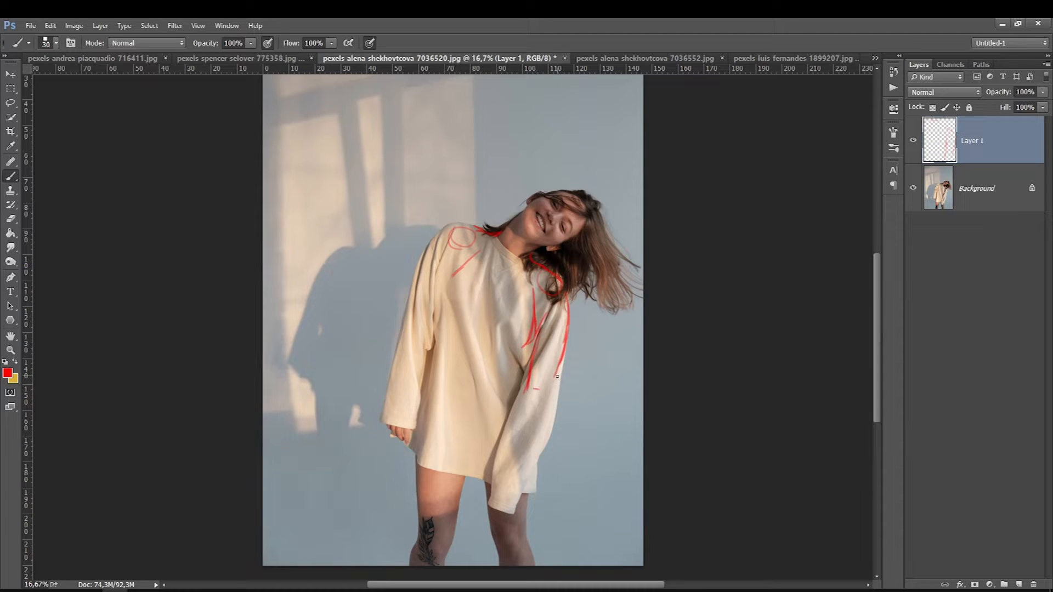
left_click_drag(557, 377, 531, 449)
left_click_drag(527, 387, 515, 448)
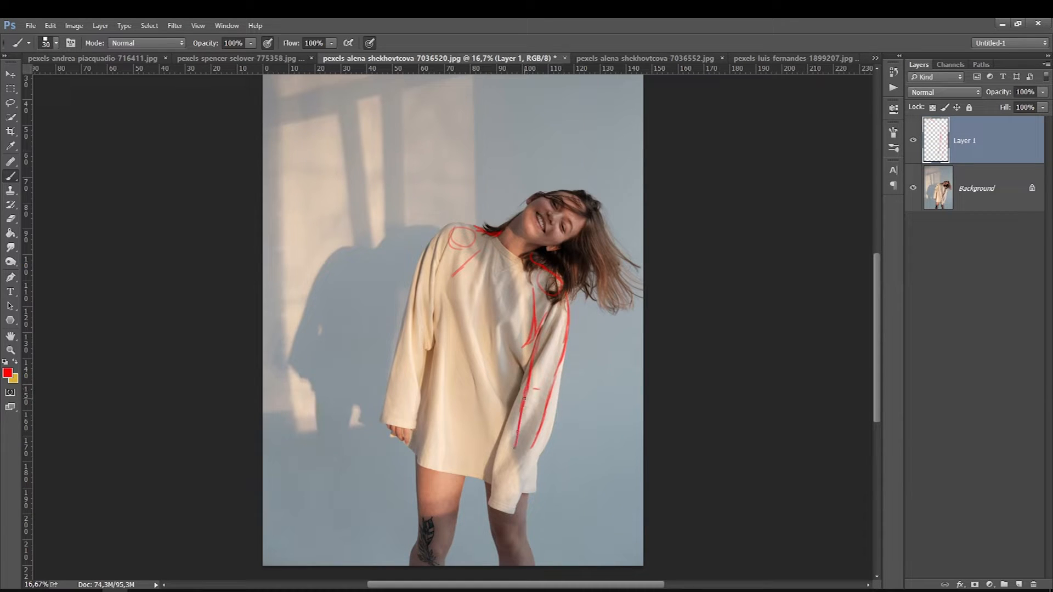
Step: Trace the woman's right arm in red from shoulder to wrist, along with that side of the torso and hip
left_click_drag(464, 224, 425, 301)
left_click_drag(454, 269, 443, 315)
key("bracketleft")
left_click_drag(422, 279, 391, 412)
left_click_drag(407, 325, 389, 420)
left_click_drag(426, 348, 415, 394)
left_click_drag(415, 330, 421, 338)
left_click_drag(440, 300, 411, 426)
Step: Draw the torso's centre line, hips and thighs with a thinner red brush, adding contour curves across chest and legs
key("bracketleft")
left_click_drag(505, 263, 480, 387)
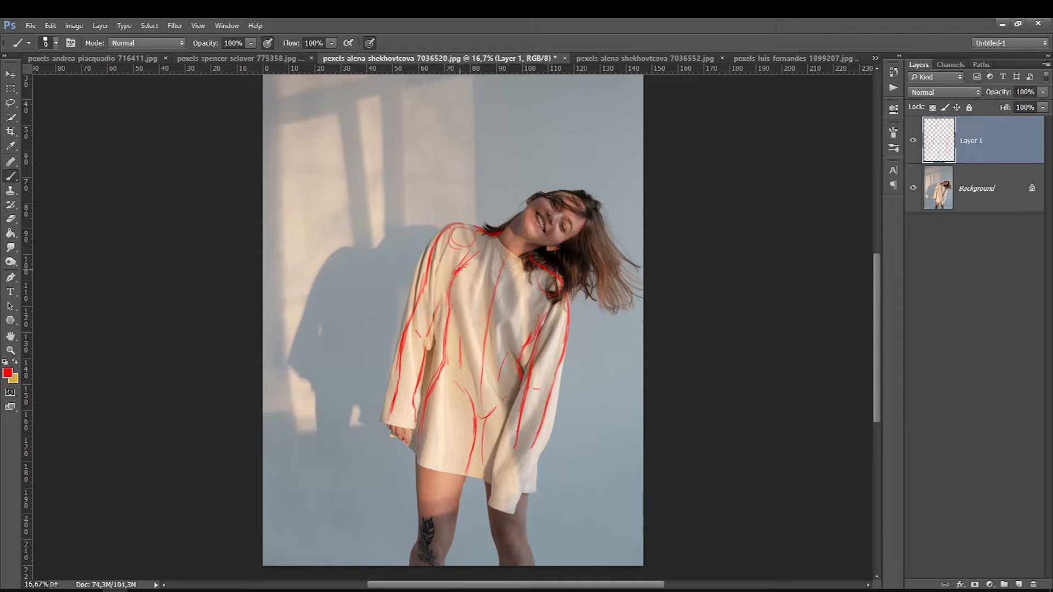
left_click_drag(446, 316, 443, 340)
left_click_drag(420, 442, 422, 482)
mouse_move(455, 434)
left_mouse_down()
mouse_move(425, 432)
mouse_move(424, 420)
mouse_move(459, 421)
mouse_move(444, 453)
left_mouse_up()
left_click_drag(458, 285, 483, 314)
mouse_move(470, 381)
left_mouse_down()
mouse_move(460, 344)
mouse_move(466, 376)
left_mouse_up()
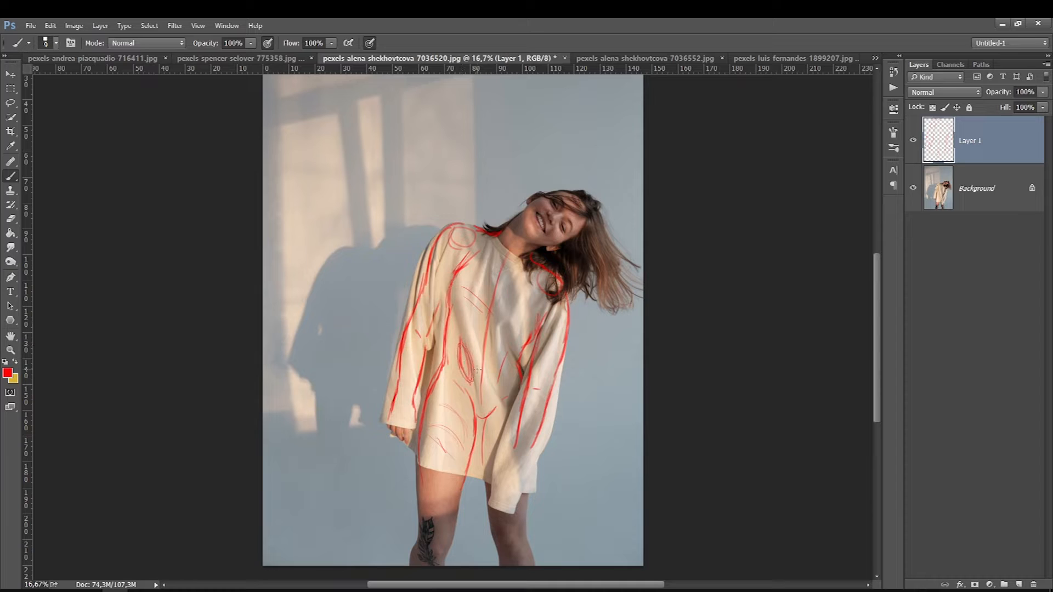
Step: Refine the red body sketch with wrist and hem lines, and circle the wrist and both armpit points
mouse_move(462, 267)
left_mouse_down()
mouse_move(475, 245)
mouse_move(460, 269)
left_mouse_up()
mouse_move(529, 455)
left_mouse_down()
mouse_move(506, 486)
mouse_move(518, 482)
left_mouse_up()
left_click_drag(502, 474, 505, 479)
left_click_drag(417, 342, 401, 418)
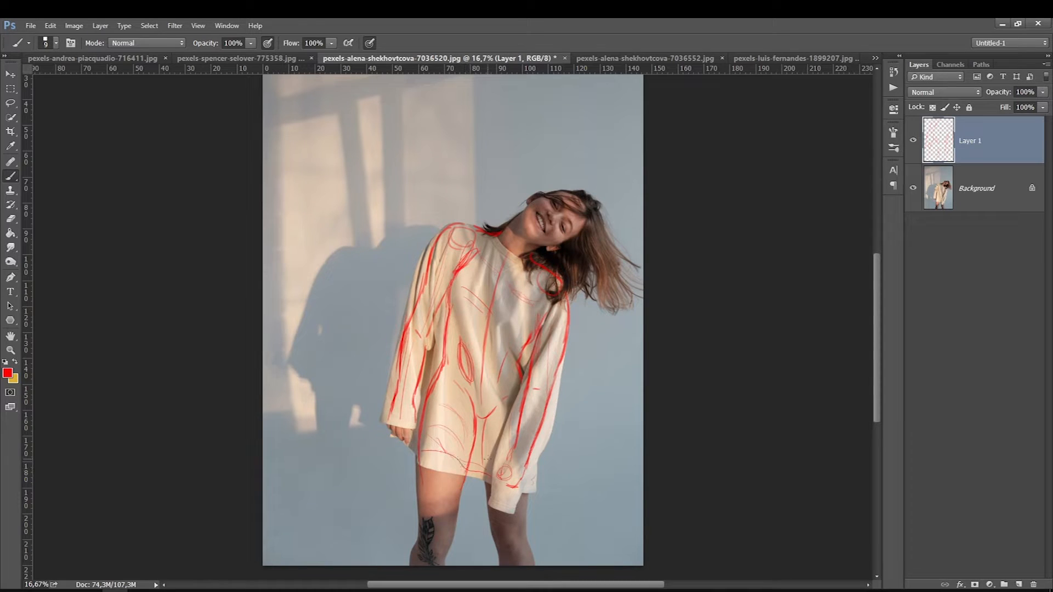
mouse_move(465, 440)
left_mouse_down()
mouse_move(427, 425)
mouse_move(486, 435)
mouse_move(434, 396)
left_mouse_up()
mouse_move(451, 283)
left_mouse_down()
mouse_move(447, 266)
mouse_move(452, 278)
left_mouse_up()
left_click_drag(548, 318, 543, 330)
mouse_move(458, 269)
left_mouse_down()
mouse_move(461, 236)
mouse_move(449, 244)
left_mouse_up()
Step: Change the brush colour to light blue and mark the folds radiating from both armpits
left_click(15, 362)
left_click(7, 373)
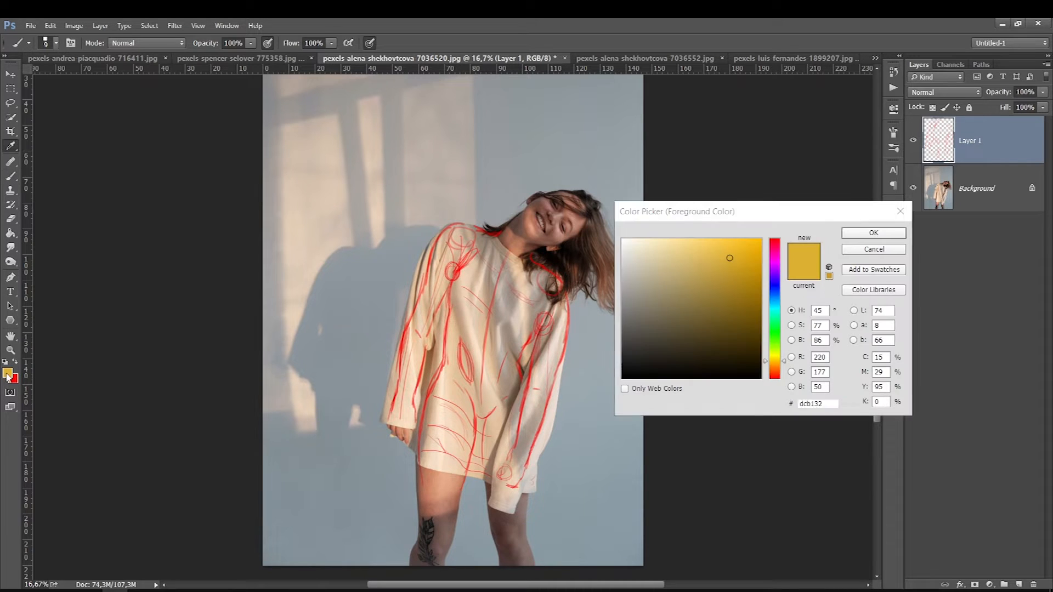
left_click(772, 301)
left_click(874, 233)
mouse_move(454, 271)
left_mouse_down()
mouse_move(448, 242)
mouse_move(478, 252)
left_mouse_up()
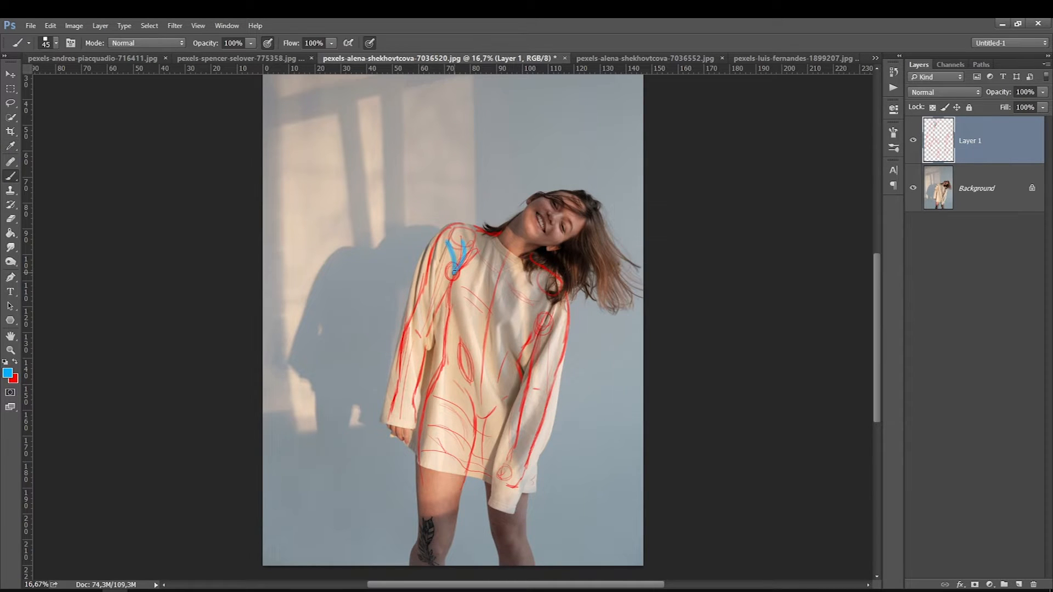
left_click_drag(555, 296, 545, 319)
Step: Mark the long fabric folds across the torso and along both sleeves in light blue
left_click_drag(469, 297, 504, 396)
mouse_move(458, 341)
left_mouse_down()
mouse_move(481, 457)
mouse_move(448, 382)
mouse_move(446, 457)
left_mouse_up()
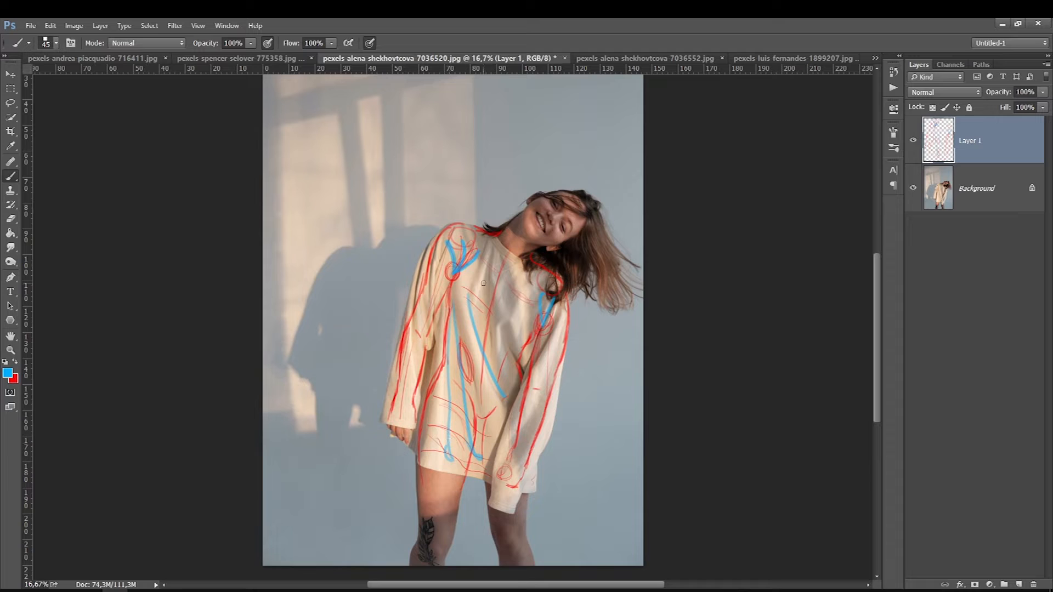
left_click_drag(422, 305, 418, 383)
left_click_drag(543, 356, 531, 458)
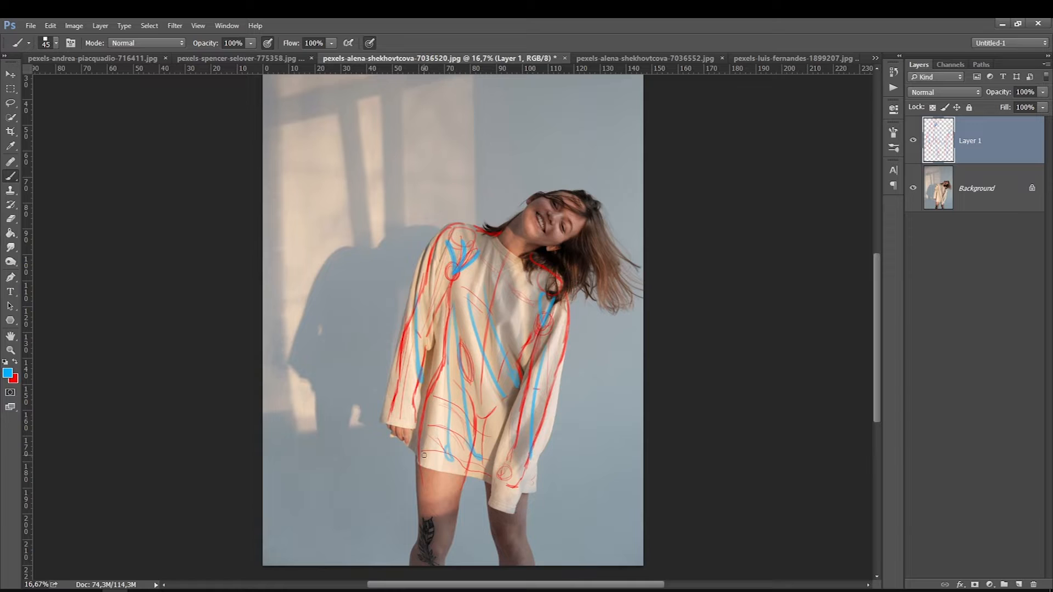
left_click_drag(471, 301, 497, 387)
Step: On a new layer in pexels-alena-shekhovtcova-7036552.jpg, outline the raised forearm and circle its elbow in light blue
left_click(601, 58)
left_click(1018, 585)
key("bracketleft")
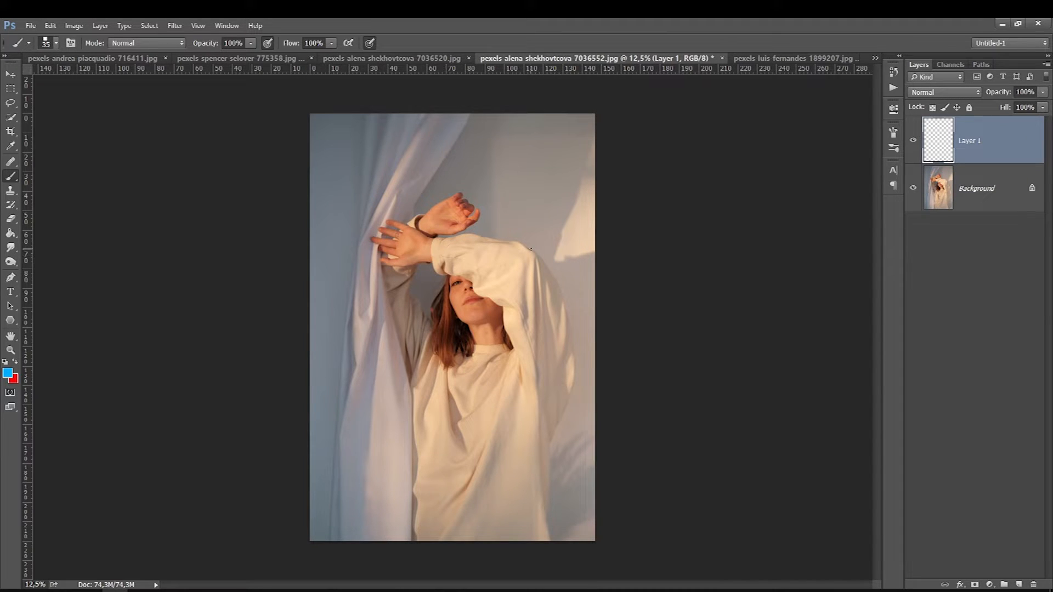
mouse_move(510, 253)
left_mouse_down()
mouse_move(533, 254)
mouse_move(511, 258)
left_mouse_up()
left_click_drag(432, 263, 517, 268)
left_click_drag(442, 241, 538, 256)
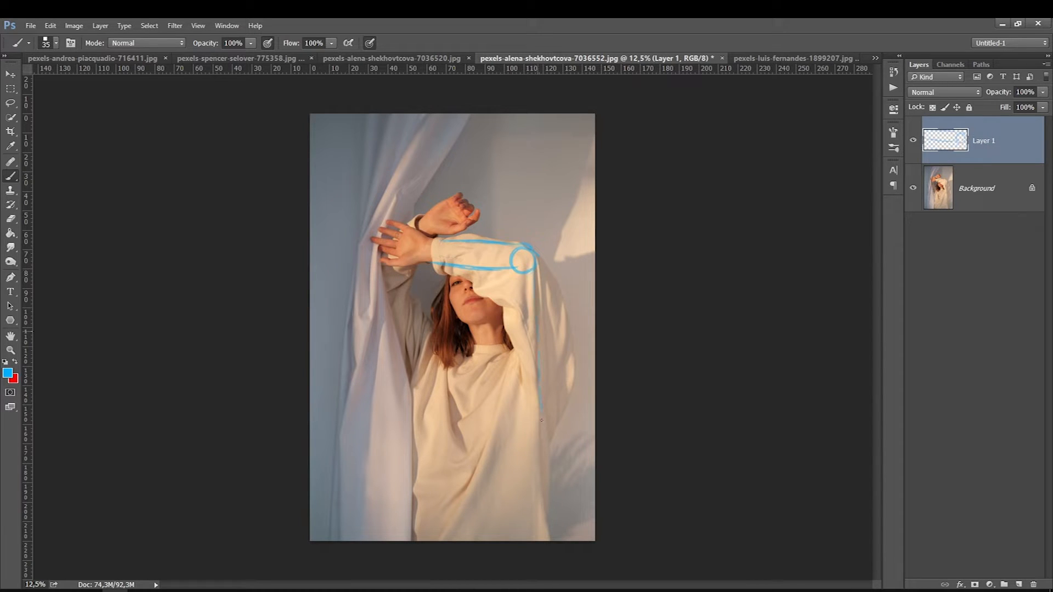
Step: Trace the sleeve draping from the raised elbow, the shoulder line and the diagonal chest folds in light blue
left_click_drag(536, 257, 567, 384)
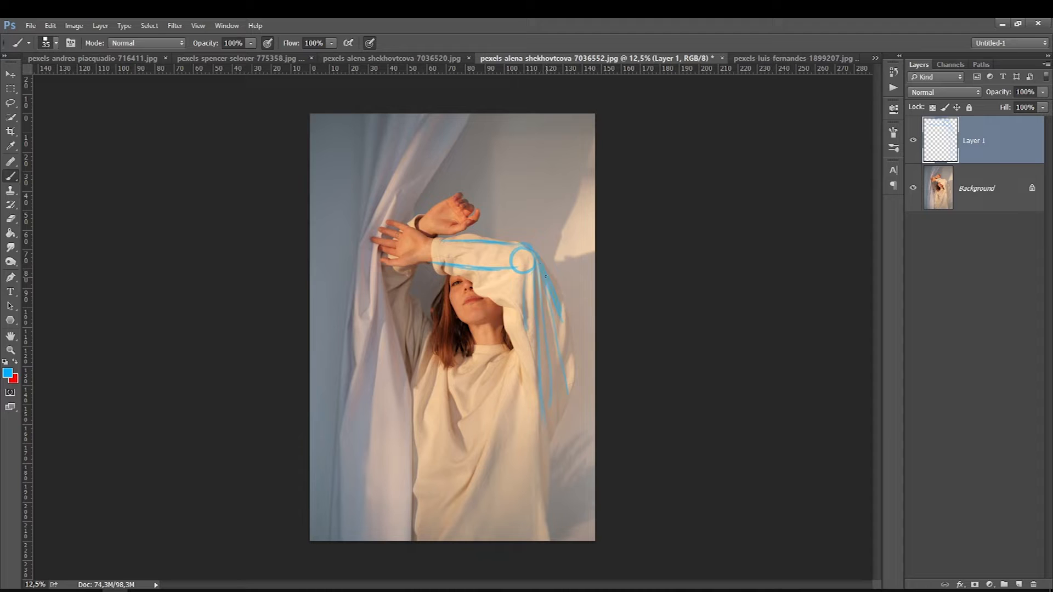
left_click_drag(558, 310, 570, 384)
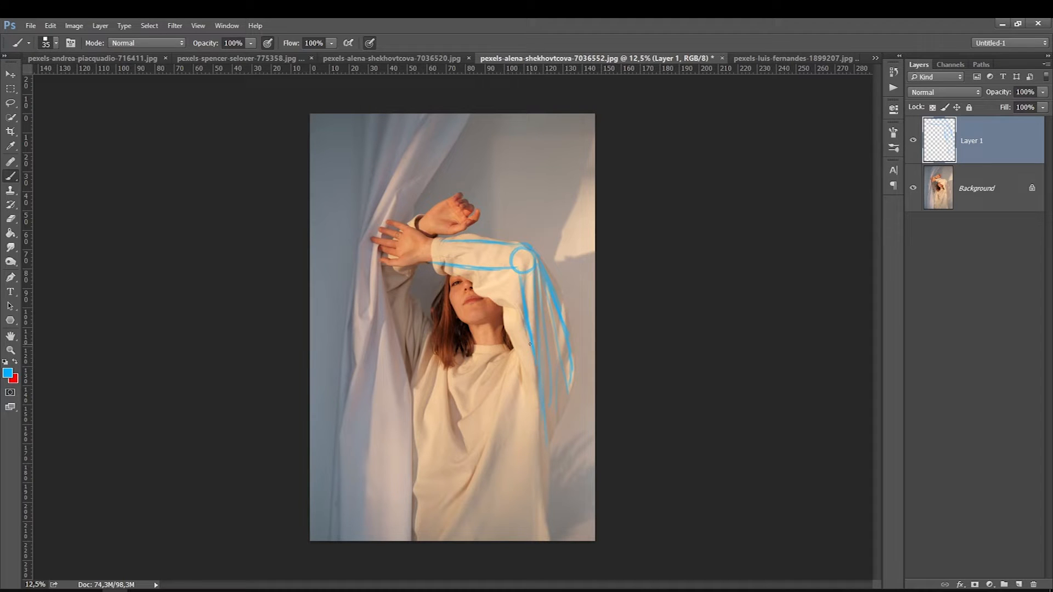
left_click_drag(519, 356, 529, 351)
mouse_move(485, 362)
left_mouse_down()
mouse_move(528, 353)
mouse_move(476, 470)
left_mouse_up()
mouse_move(497, 386)
left_mouse_down()
mouse_move(487, 442)
mouse_move(483, 410)
mouse_move(476, 457)
mouse_move(519, 364)
mouse_move(493, 515)
left_mouse_up()
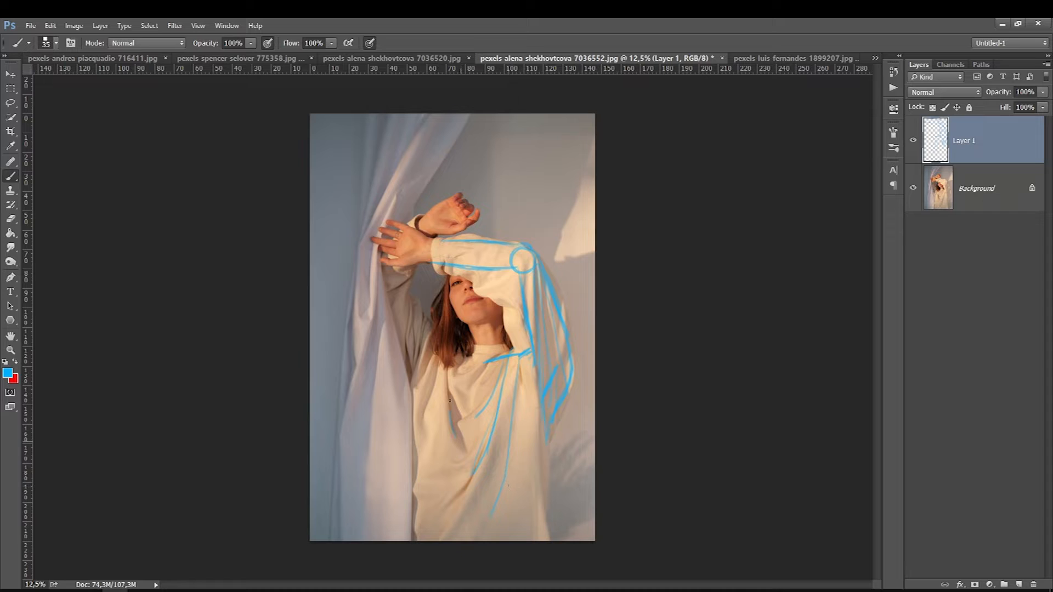
Step: Outline the woman's other upper arm and both sides of her torso down to the photo's lower edge in light blue
mouse_move(415, 296)
left_mouse_down()
mouse_move(441, 349)
mouse_move(409, 284)
left_mouse_up()
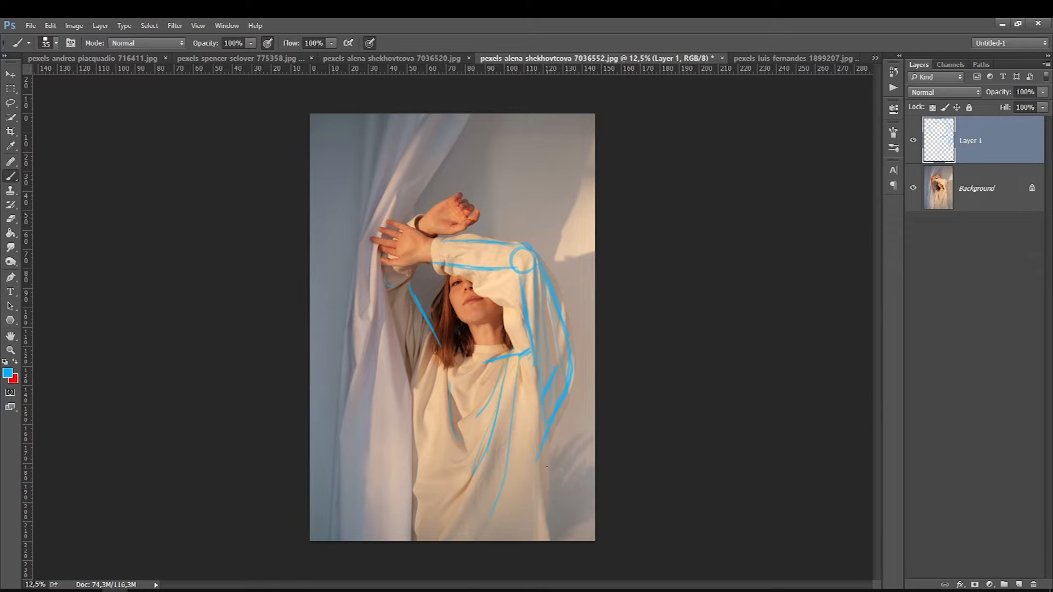
mouse_move(544, 437)
left_mouse_down()
mouse_move(531, 498)
mouse_move(543, 540)
left_mouse_up()
left_click_drag(426, 480, 425, 536)
left_click_drag(426, 469, 423, 457)
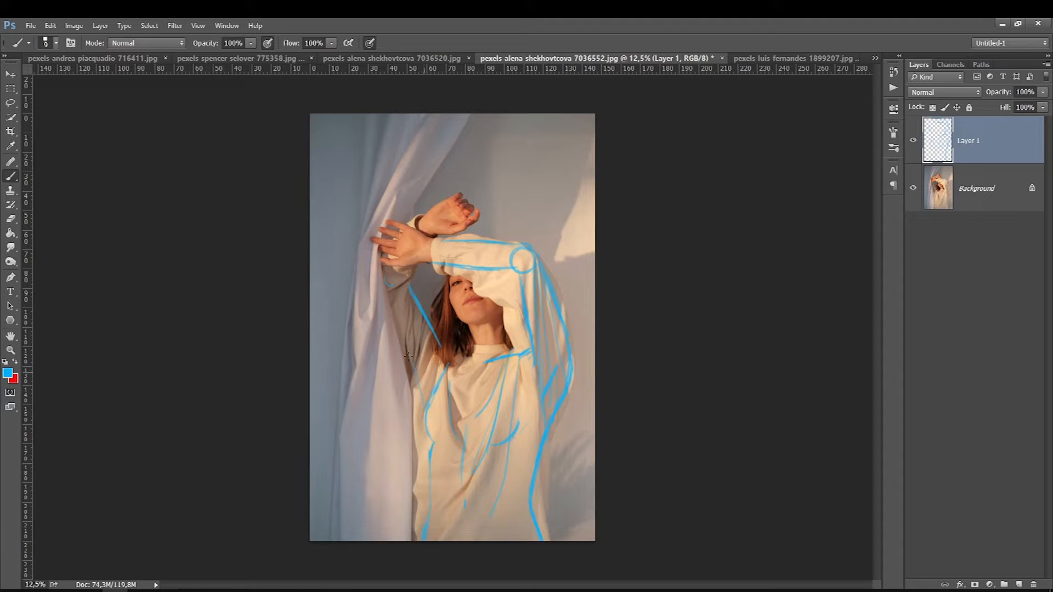
Step: With a larger red brush, circle the shoulder joints and draw straight bone lines along both arms
key("bracketright")
key("bracketright")
key("bracketright")
key("bracketright")
key("bracketright")
key("bracketright")
key("bracketright")
mouse_move(544, 362)
left_mouse_down()
mouse_move(535, 374)
mouse_move(547, 352)
left_mouse_up()
left_click(528, 256, "shift")
left_click(428, 253, "shift")
mouse_move(392, 279)
left_mouse_down()
mouse_move(392, 285)
mouse_move(432, 380)
mouse_move(421, 362)
mouse_move(430, 347)
mouse_move(426, 420)
left_mouse_up()
key("bracketleft")
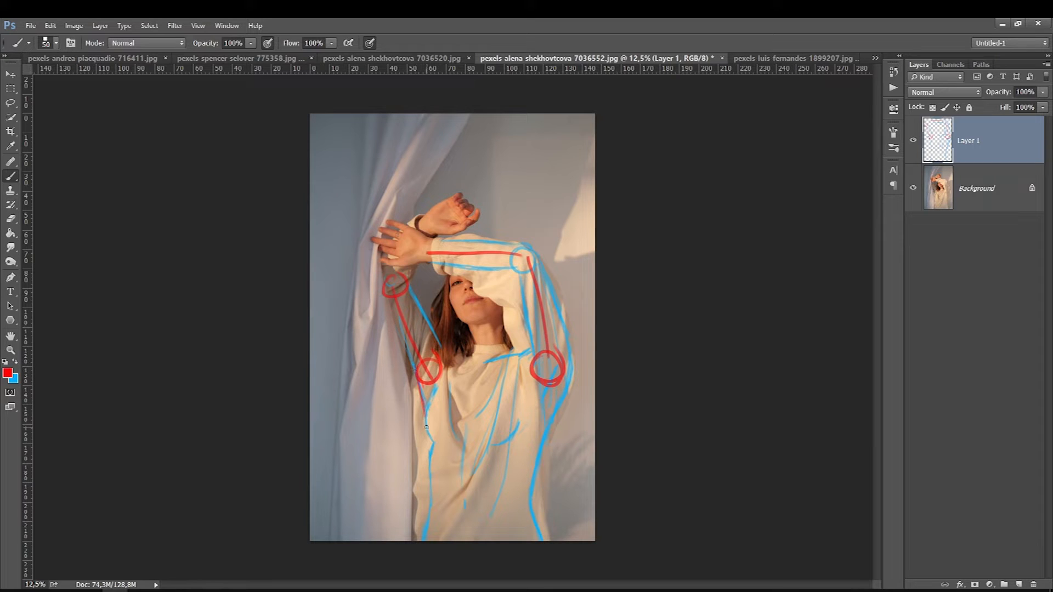
Step: Delete the sketch layer to view the bare photo, and undo the deletion
key("Delete")
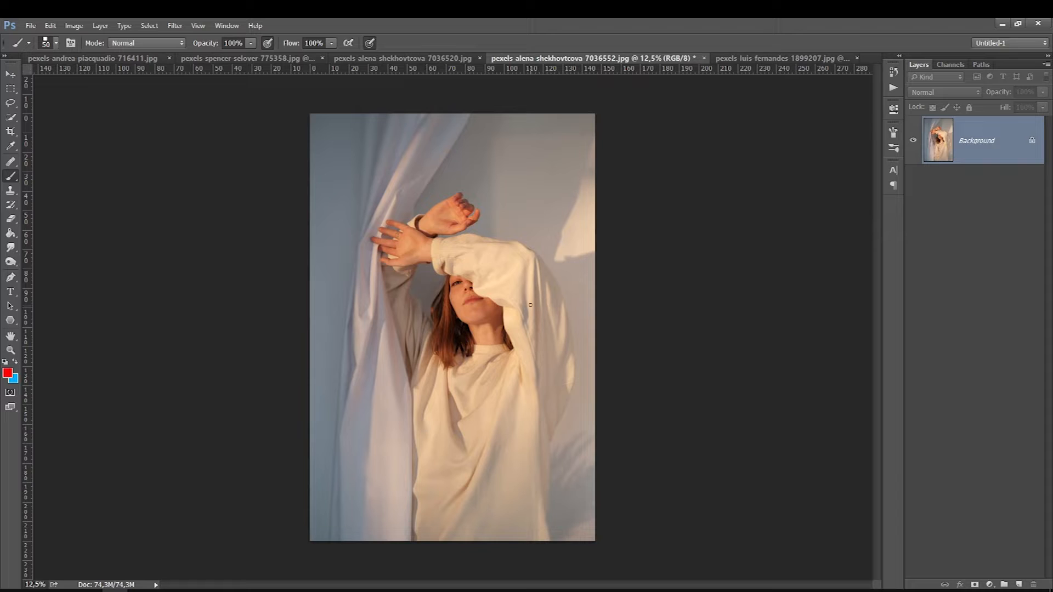
key("ctrl+z")
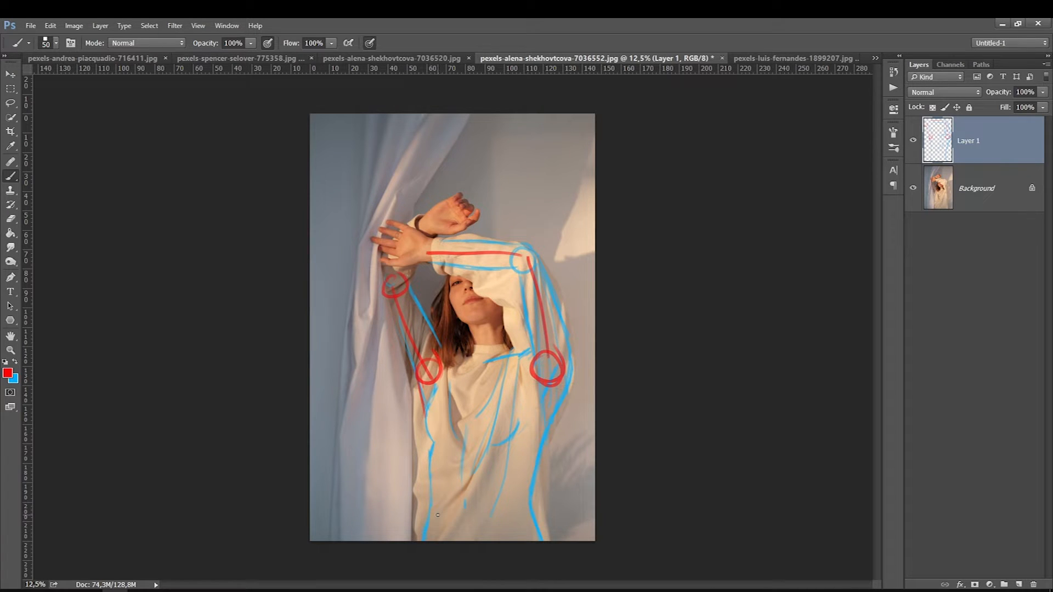
Step: In pexels-luis-fernandes-1899207.jpg, compare the sketch with the dark Layer 2 hidden and shown, and select the Background layer
left_click(774, 58)
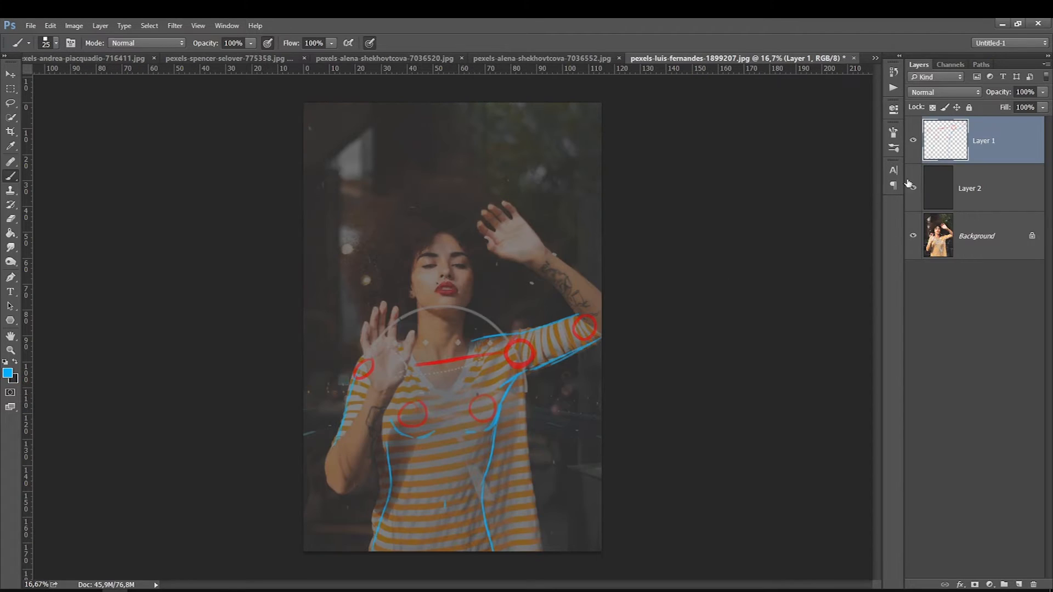
left_click(938, 187)
left_click(913, 188)
left_click(914, 188)
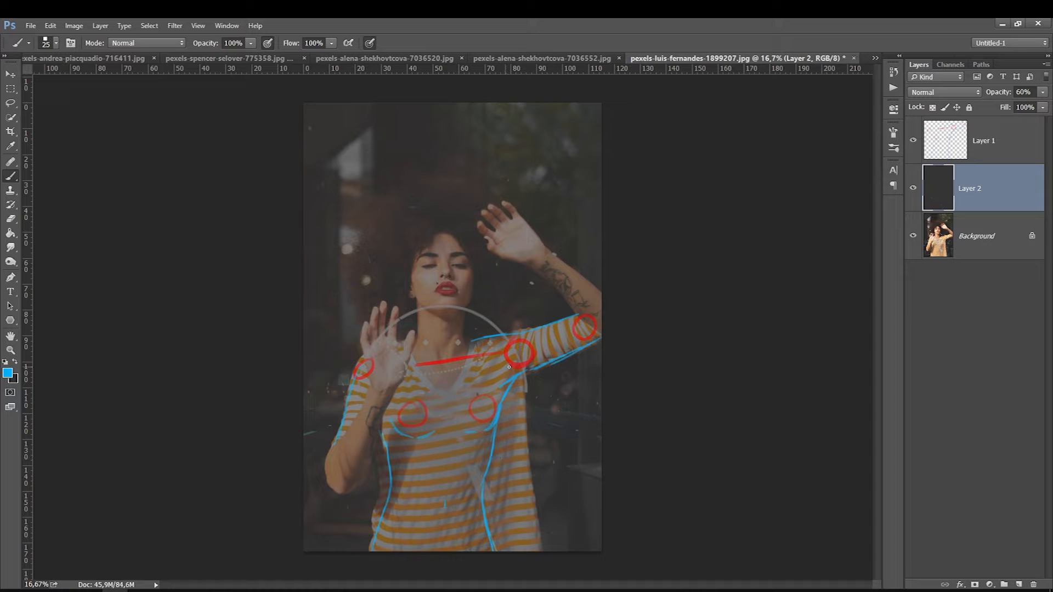
left_click(971, 241)
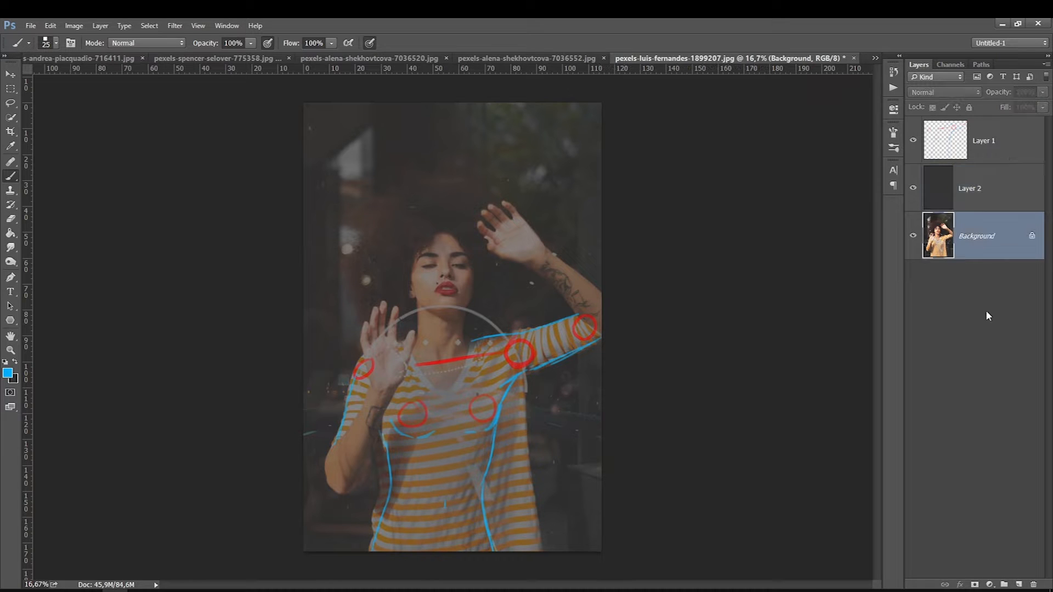
Step: On a new layer, draw red fold lines hanging from the raised arm's shoulder and chest down the side of the striped shirt
left_click(1018, 585)
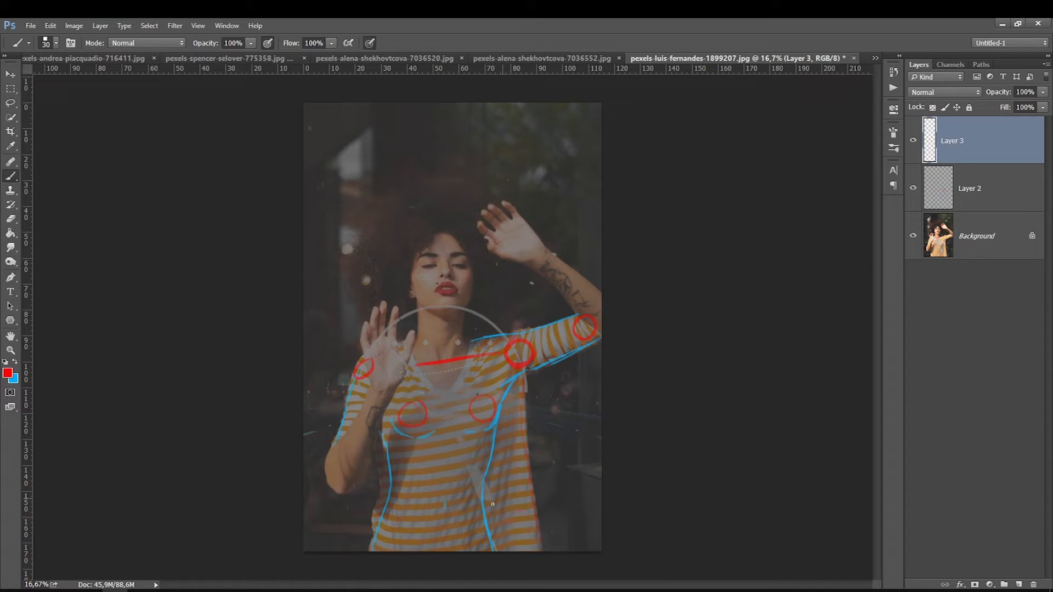
mouse_move(514, 406)
left_mouse_down()
mouse_move(509, 536)
mouse_move(504, 461)
mouse_move(493, 498)
left_mouse_up()
left_click_drag(489, 431, 465, 496)
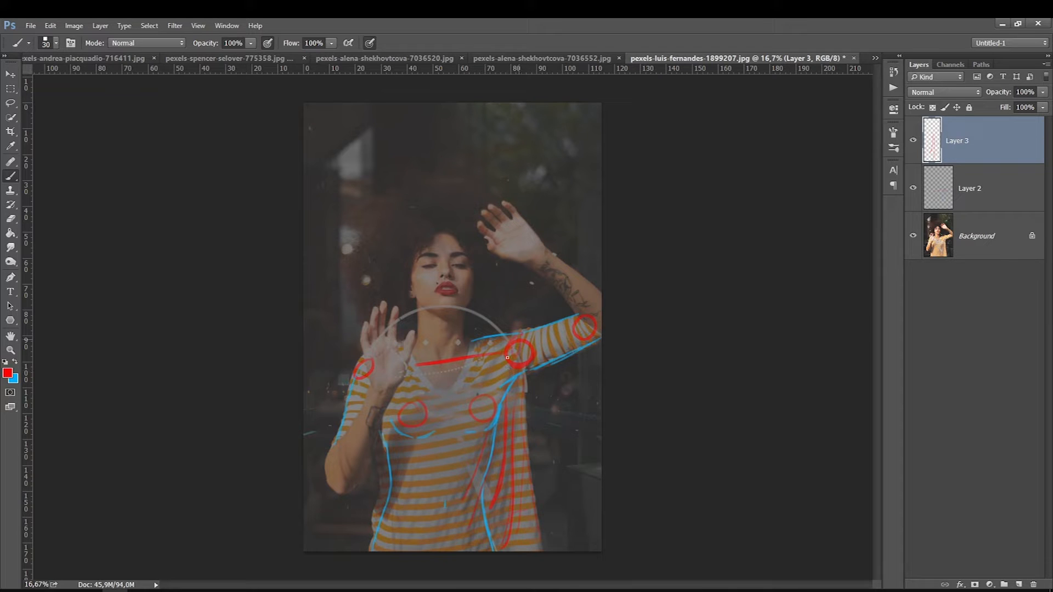
mouse_move(498, 399)
left_mouse_down()
mouse_move(441, 489)
mouse_move(492, 429)
mouse_move(436, 525)
mouse_move(444, 543)
mouse_move(484, 516)
left_mouse_up()
Step: Hide Layer 3 and Layer 2, add a new layer, and draw long red folds radiating from the raised shoulder down the shirt
left_click_drag(914, 141, 913, 188)
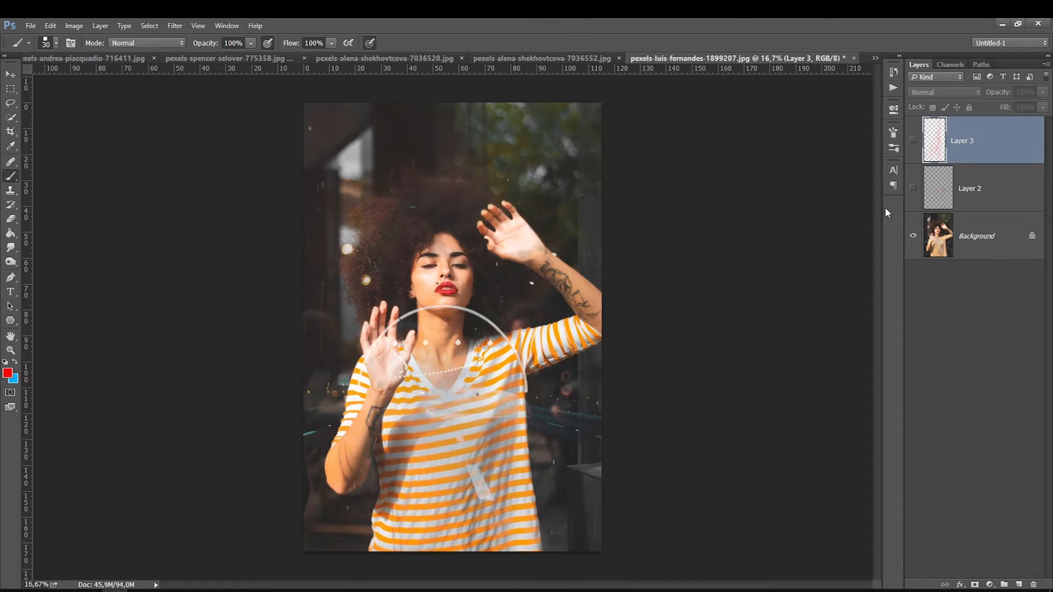
left_click(1019, 585)
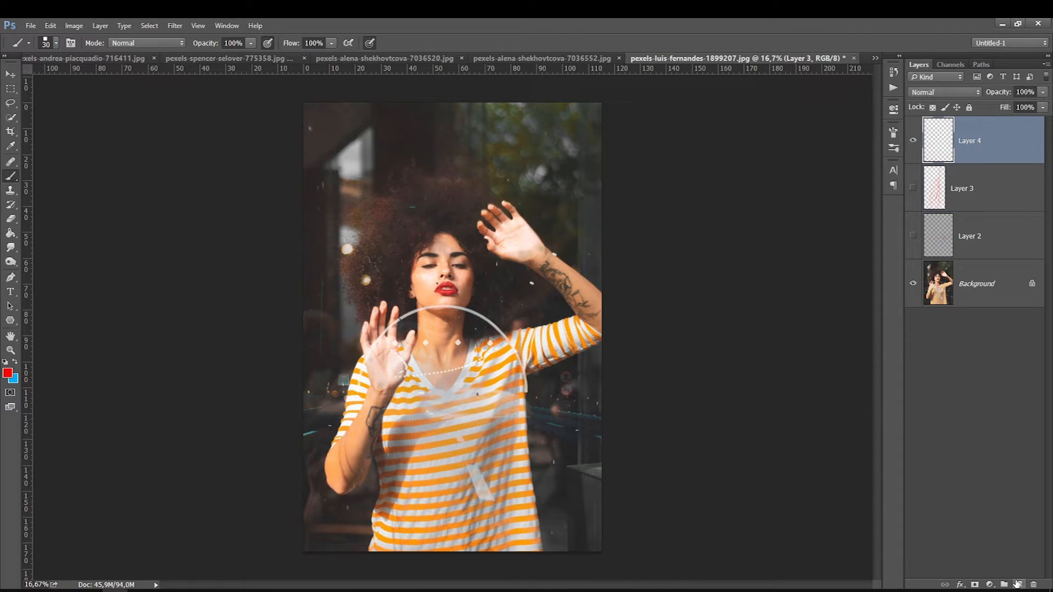
left_click_drag(507, 369, 447, 499)
mouse_move(516, 350)
left_mouse_down()
mouse_move(462, 500)
mouse_move(442, 526)
left_mouse_up()
left_click_drag(515, 351, 450, 551)
mouse_move(517, 371)
left_mouse_down()
mouse_move(466, 550)
mouse_move(502, 528)
mouse_move(488, 552)
left_mouse_up()
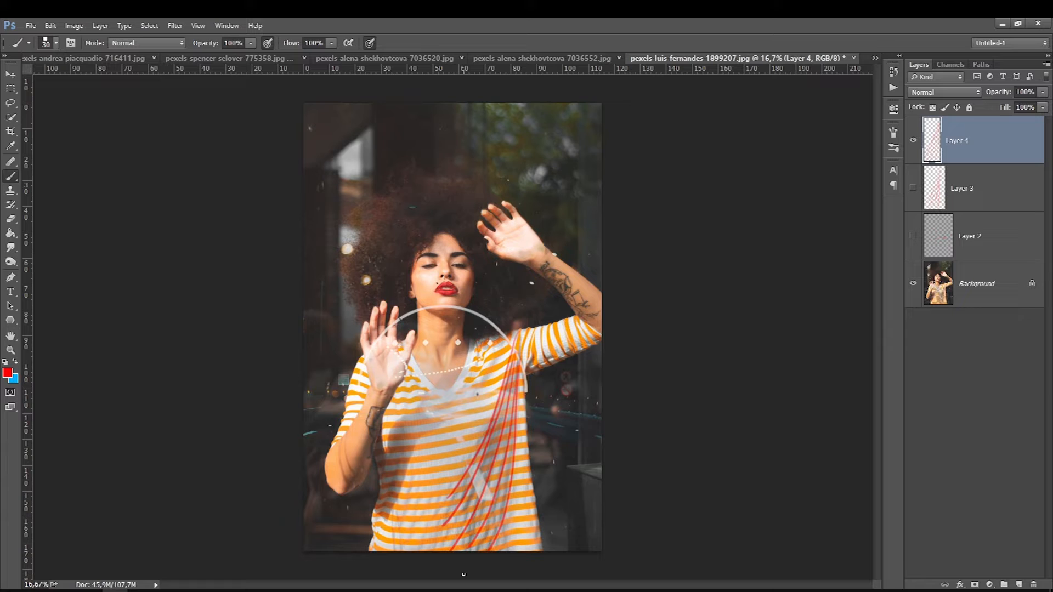
Step: Mark further red fold lines on the raised arm's sleeve and across the front of the striped shirt
mouse_move(548, 361)
left_mouse_down()
mouse_move(551, 330)
mouse_move(552, 346)
mouse_move(579, 344)
mouse_move(572, 323)
left_mouse_up()
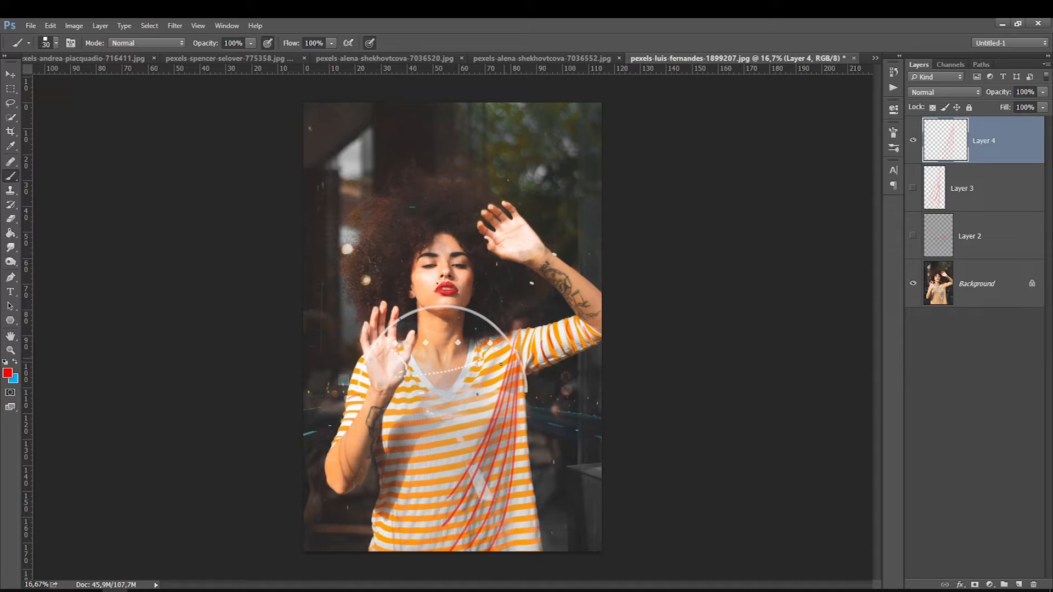
left_click_drag(402, 519, 435, 448)
left_click_drag(498, 339, 440, 475)
Step: In pexels-andrea-piacquadio-716411.jpg, draw light-blue collarbone, torso centre and fold direction lines over the seated man's shirt
left_click(87, 57)
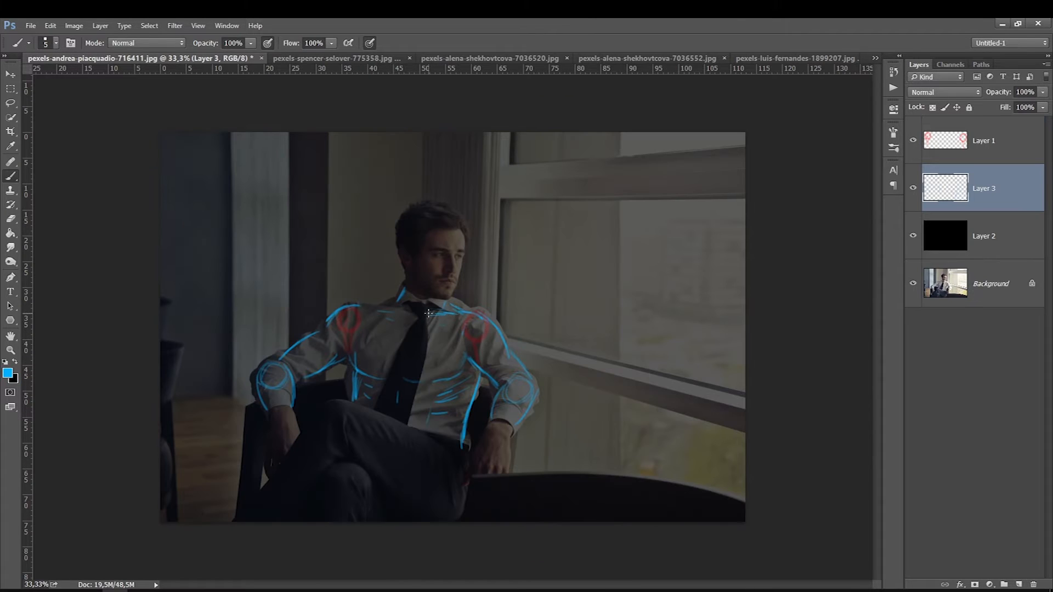
mouse_move(403, 314)
left_mouse_down()
mouse_move(352, 306)
mouse_move(412, 314)
mouse_move(376, 310)
left_mouse_up()
mouse_move(427, 317)
left_mouse_down()
mouse_move(415, 322)
mouse_move(416, 340)
mouse_move(408, 336)
mouse_move(393, 415)
left_mouse_up()
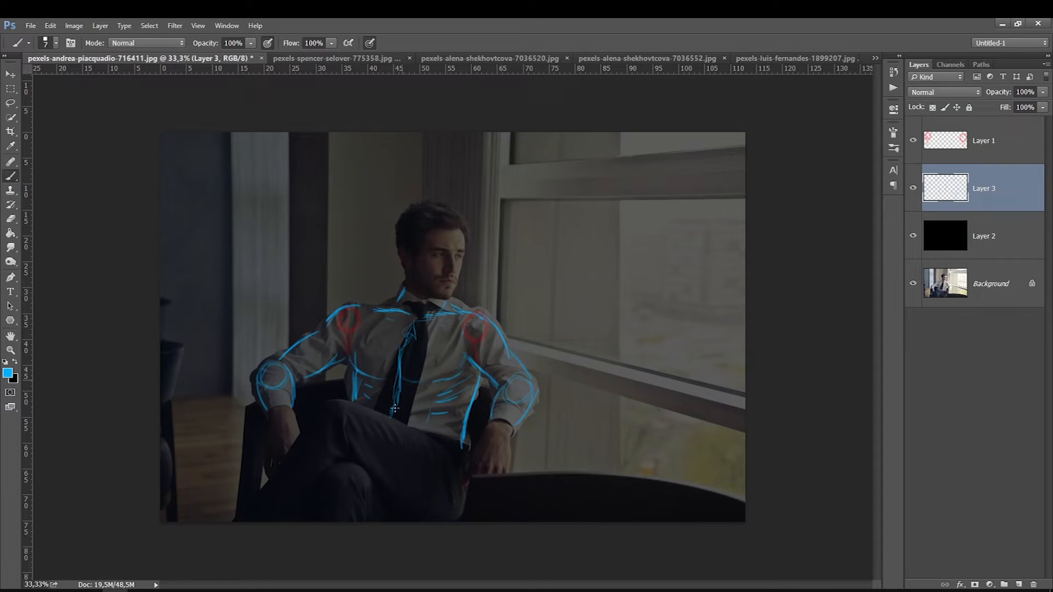
mouse_move(473, 317)
left_mouse_down()
mouse_move(402, 377)
mouse_move(462, 338)
mouse_move(412, 385)
mouse_move(424, 338)
mouse_move(380, 400)
left_mouse_up()
left_click_drag(448, 334, 363, 391)
mouse_move(474, 344)
left_mouse_down()
mouse_move(409, 416)
mouse_move(449, 407)
left_mouse_up()
left_click_drag(473, 369, 457, 408)
left_click_drag(394, 328, 356, 357)
Step: Switch to pexels-spencer-selover-775358.jpg and set the foreground colour to dark blue
left_click(346, 58)
left_click(15, 362)
left_click(8, 374)
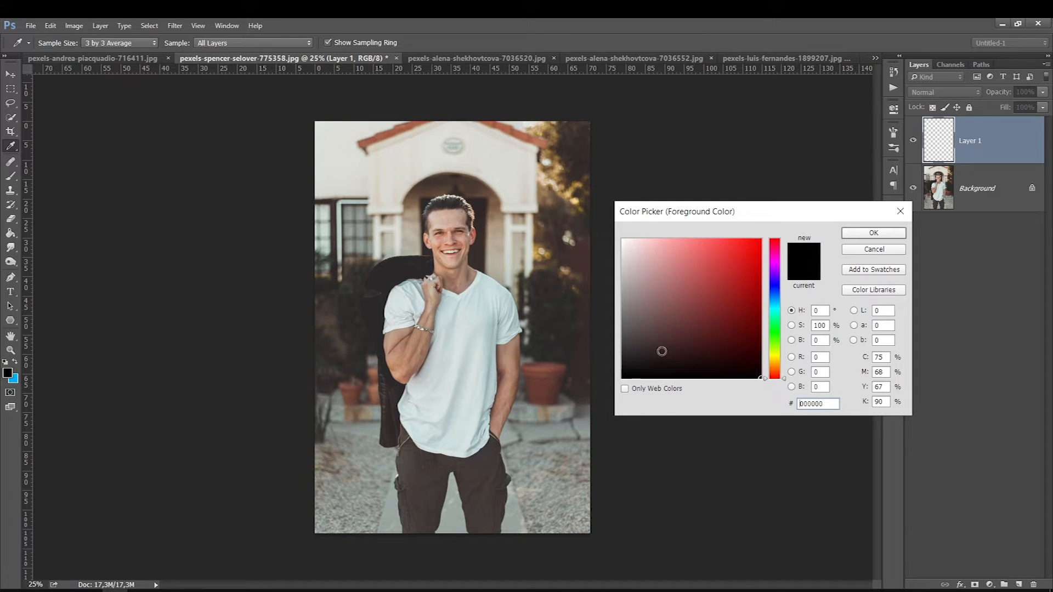
left_click_drag(728, 312, 756, 252)
left_click_drag(776, 289, 776, 298)
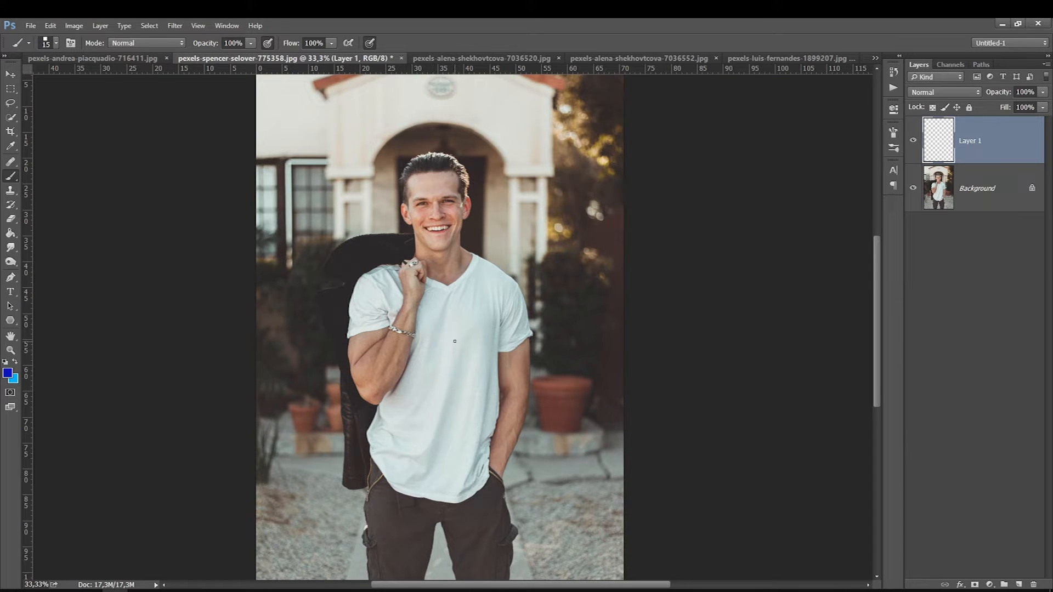
Step: Outline the two long folds running down the front of the white T-shirt and the fold on its right sleeve in dark blue
left_click_drag(454, 351, 450, 375)
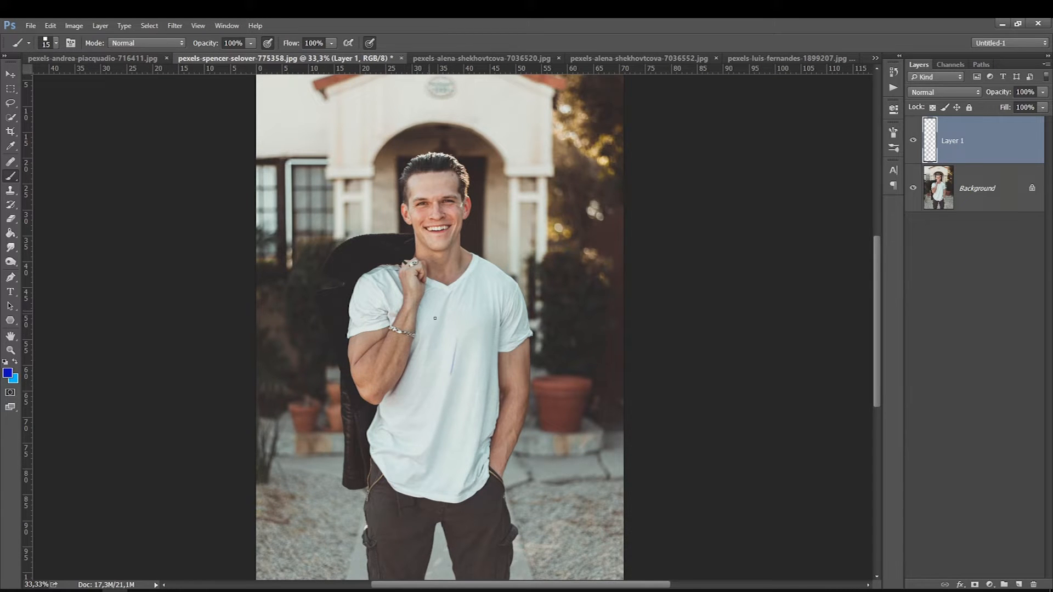
left_click_drag(457, 339, 451, 373)
mouse_move(452, 367)
left_mouse_down()
mouse_move(432, 436)
mouse_move(404, 457)
mouse_move(416, 468)
mouse_move(411, 482)
mouse_move(454, 401)
mouse_move(457, 330)
left_mouse_up()
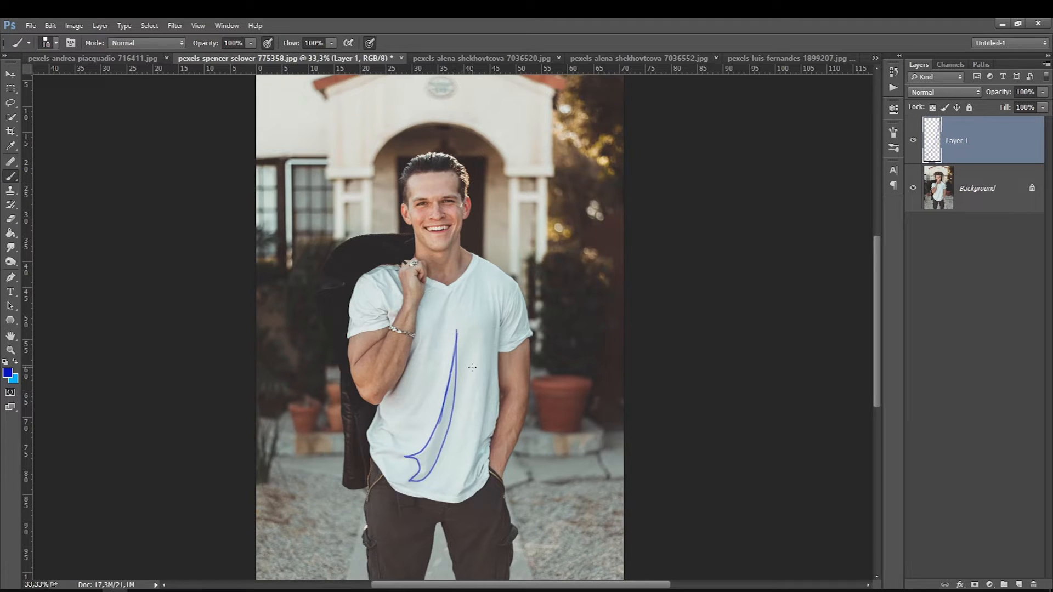
mouse_move(471, 482)
left_mouse_down()
mouse_move(484, 455)
mouse_move(461, 495)
mouse_move(491, 341)
mouse_move(483, 442)
left_mouse_up()
mouse_move(512, 335)
left_mouse_down()
mouse_move(521, 297)
mouse_move(525, 330)
left_mouse_up()
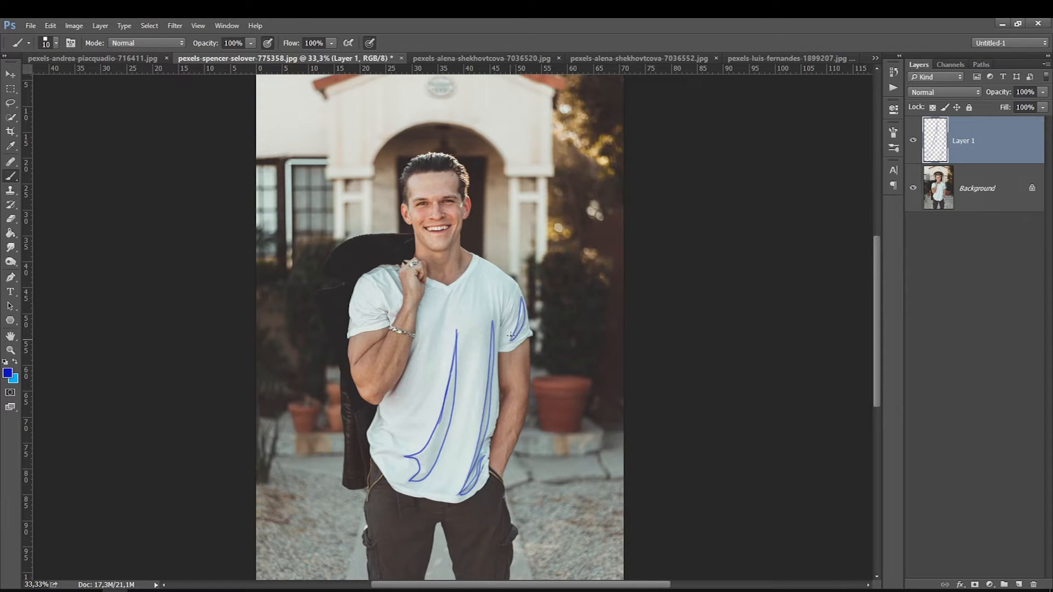
Step: Outline the remaining folds at both shoulders, the neckline, the chest and the waist of the T-shirt in dark blue
mouse_move(506, 284)
left_mouse_down()
mouse_move(500, 324)
mouse_move(496, 275)
left_mouse_up()
mouse_move(498, 284)
left_mouse_down()
mouse_move(503, 310)
mouse_move(440, 355)
left_mouse_up()
mouse_move(449, 291)
left_mouse_down()
mouse_move(424, 403)
mouse_move(404, 421)
mouse_move(475, 284)
mouse_move(468, 343)
mouse_move(471, 268)
left_mouse_up()
mouse_move(419, 330)
left_mouse_down()
mouse_move(391, 399)
mouse_move(418, 356)
mouse_move(421, 324)
left_mouse_up()
mouse_move(384, 407)
left_mouse_down()
mouse_move(374, 429)
mouse_move(379, 415)
mouse_move(396, 446)
mouse_move(381, 451)
mouse_move(400, 459)
mouse_move(382, 426)
left_mouse_up()
mouse_move(475, 382)
left_mouse_down()
mouse_move(469, 419)
mouse_move(479, 364)
left_mouse_up()
mouse_move(374, 277)
left_mouse_down()
mouse_move(392, 313)
mouse_move(357, 264)
mouse_move(383, 311)
mouse_move(370, 297)
mouse_move(381, 318)
mouse_move(373, 328)
mouse_move(385, 327)
mouse_move(347, 339)
mouse_move(359, 278)
left_mouse_up()
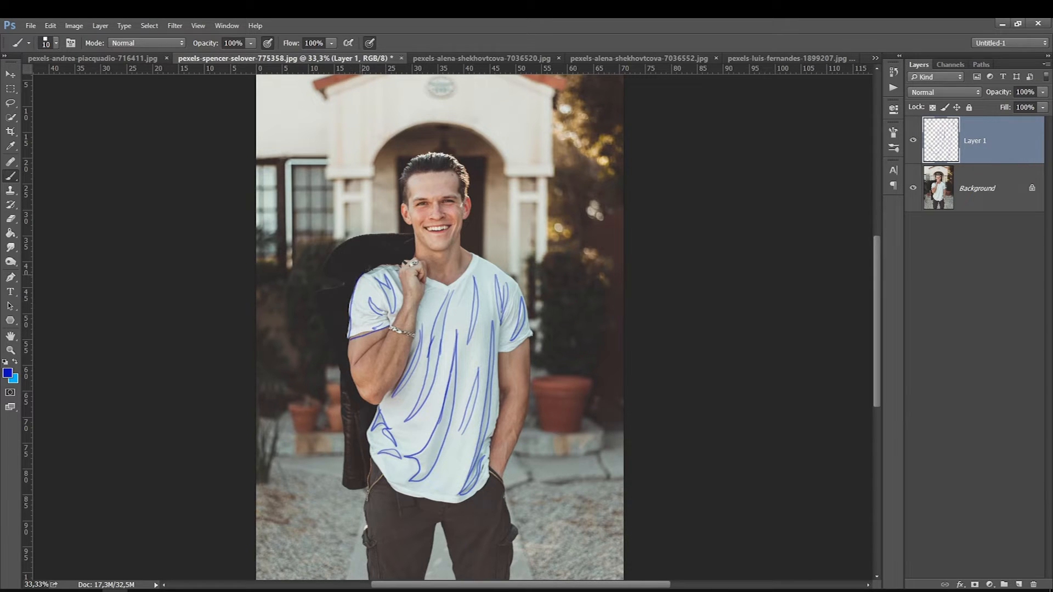
Step: Outline the T-shirt's neckline, right sleeve, sides and hem, and close the left armpit and shoulder in white over the dark layer
mouse_move(472, 257)
left_mouse_down()
mouse_move(461, 279)
mouse_move(426, 280)
left_mouse_up()
mouse_move(478, 251)
left_mouse_down()
mouse_move(521, 289)
mouse_move(533, 325)
mouse_move(501, 368)
left_mouse_up()
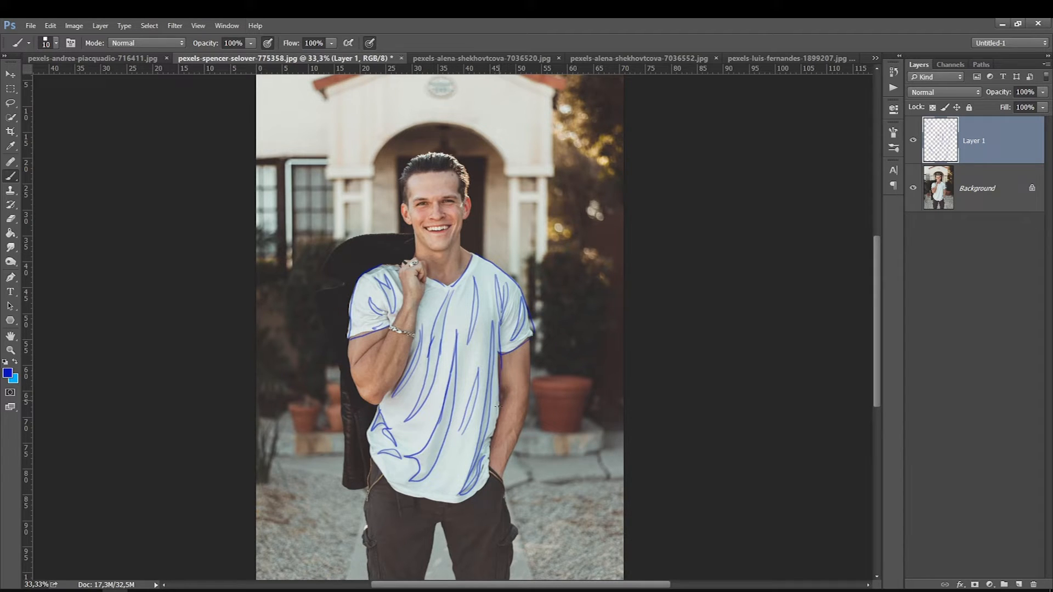
mouse_move(367, 431)
left_mouse_down()
mouse_move(370, 461)
mouse_move(412, 496)
left_mouse_up()
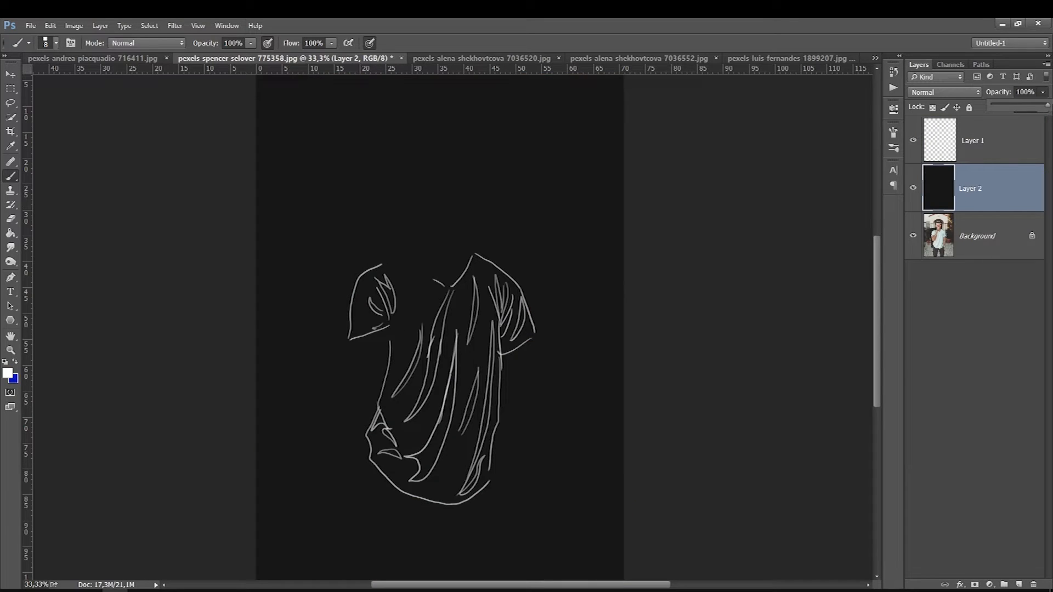
left_click_drag(390, 329, 391, 353)
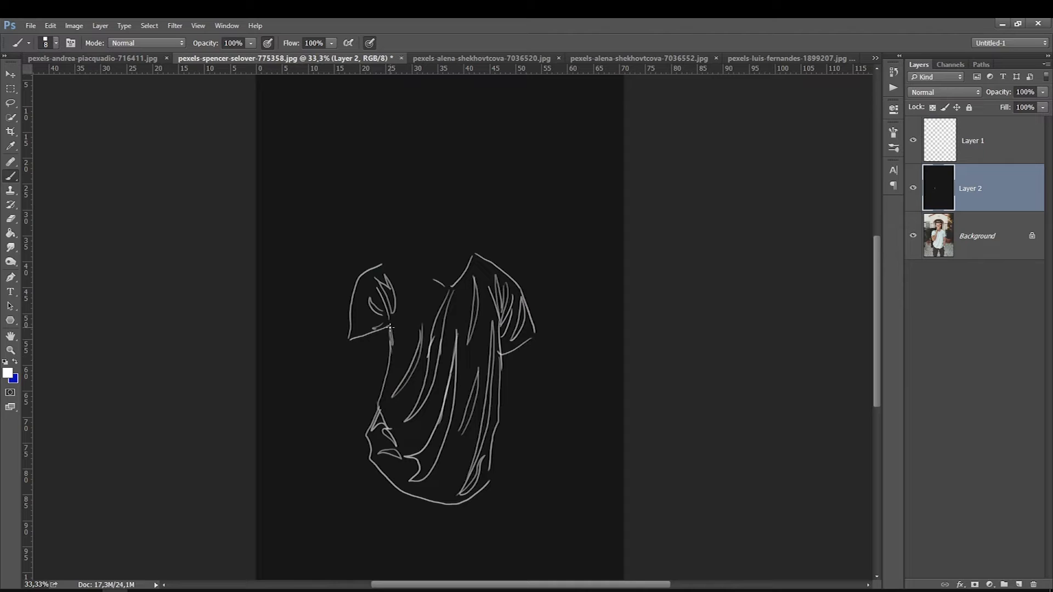
mouse_move(394, 324)
left_mouse_down()
mouse_move(430, 272)
mouse_move(423, 261)
mouse_move(374, 267)
left_mouse_up()
Step: Fill the long front folds of the T-shirt drawing with translucent white using a size 35 brush
key("bracketright")
key("bracketright")
key("bracketright")
key("bracketright")
key("bracketright")
key("bracketright")
mouse_move(454, 357)
left_mouse_down()
mouse_move(423, 479)
mouse_move(474, 395)
mouse_move(463, 428)
left_mouse_up()
mouse_move(434, 375)
left_mouse_down()
mouse_move(417, 417)
mouse_move(444, 308)
mouse_move(426, 406)
left_mouse_up()
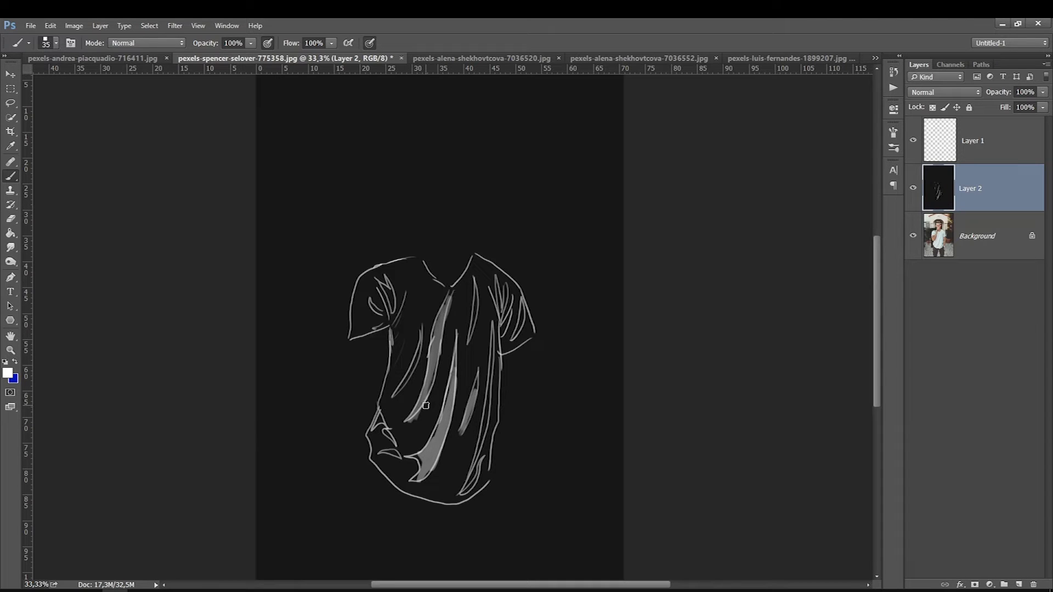
Step: Create a new portrait-format document with a dark teal background and an empty layer above it
left_click(977, 132)
left_click(31, 26)
left_click(31, 25)
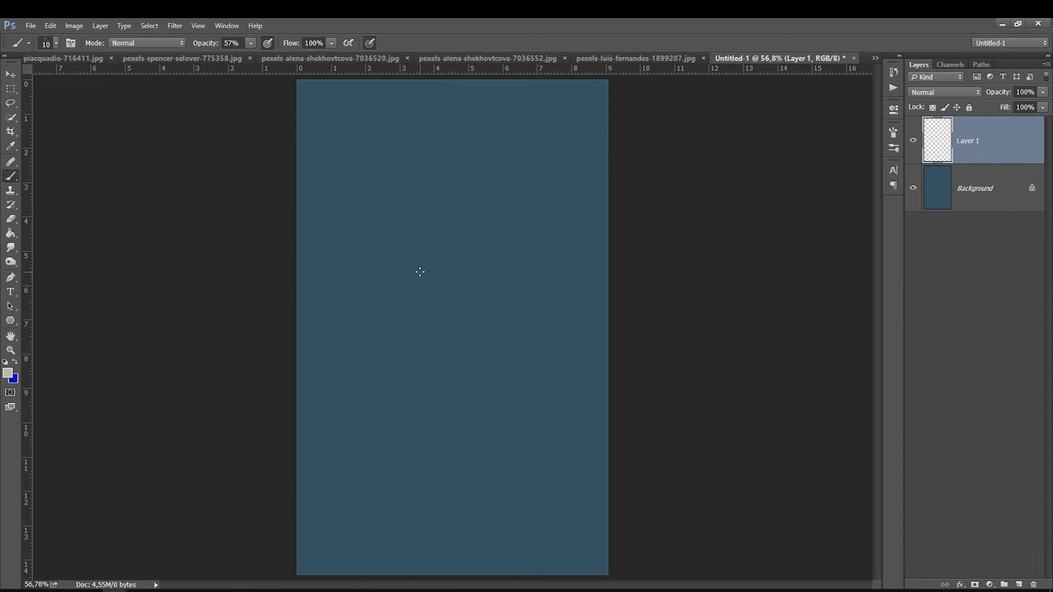
Step: Paint a soft light-grey neckline and shoulder line across the middle of the teal canvas
mouse_move(406, 259)
left_mouse_down()
mouse_move(394, 263)
mouse_move(489, 244)
left_mouse_up()
key("bracketleft")
key("bracketright")
left_click_drag(493, 248, 511, 252)
key("bracketright")
left_click_drag(524, 257, 537, 274)
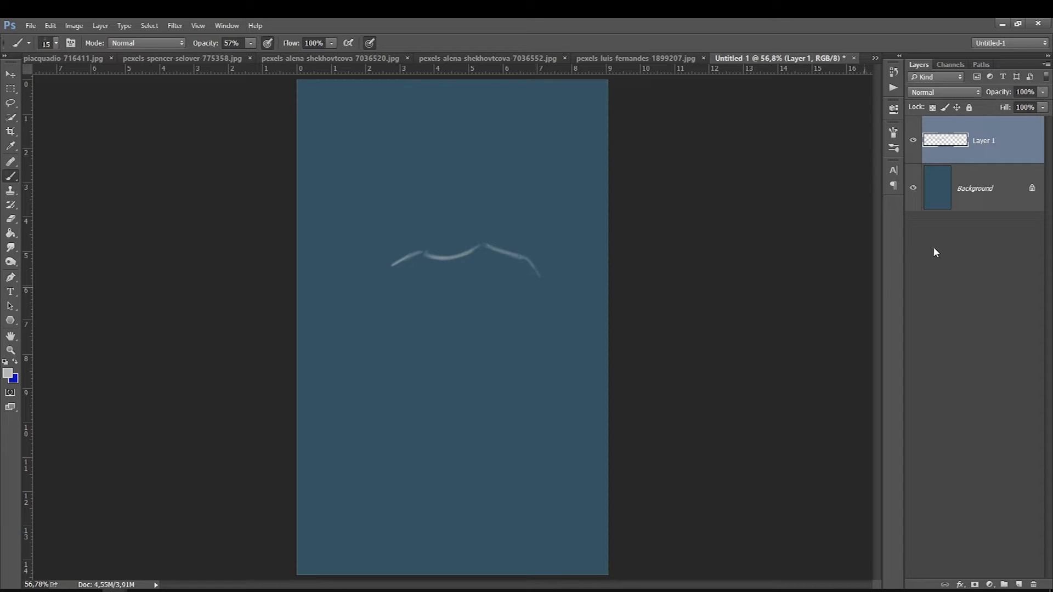
Step: Add a layer beneath the shirt lines and sketch the body in dark blue, including the chest's lower edge and left arm
left_click(1018, 584, "ctrl")
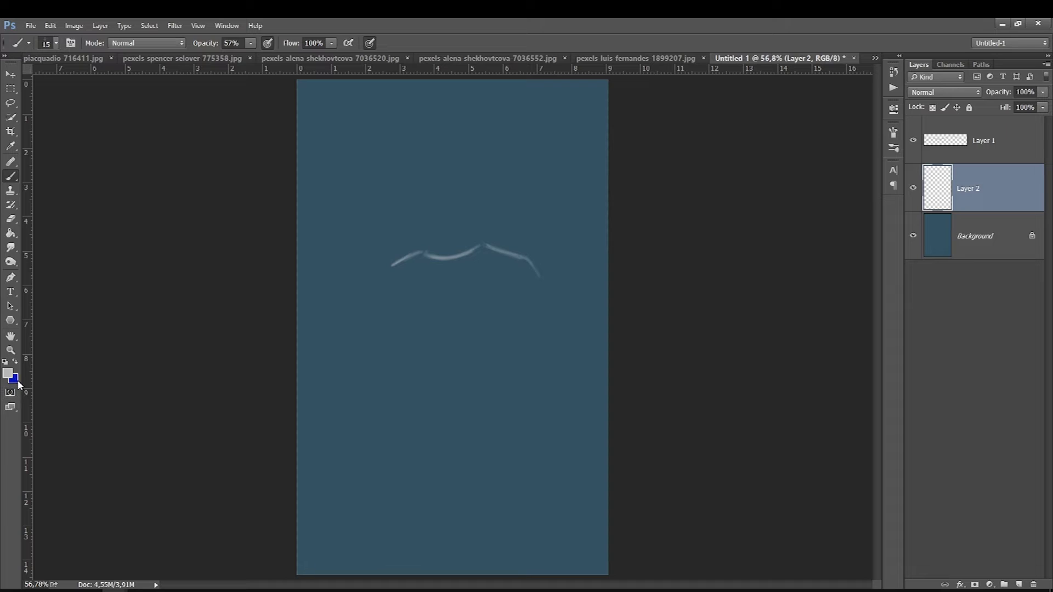
left_click(15, 362)
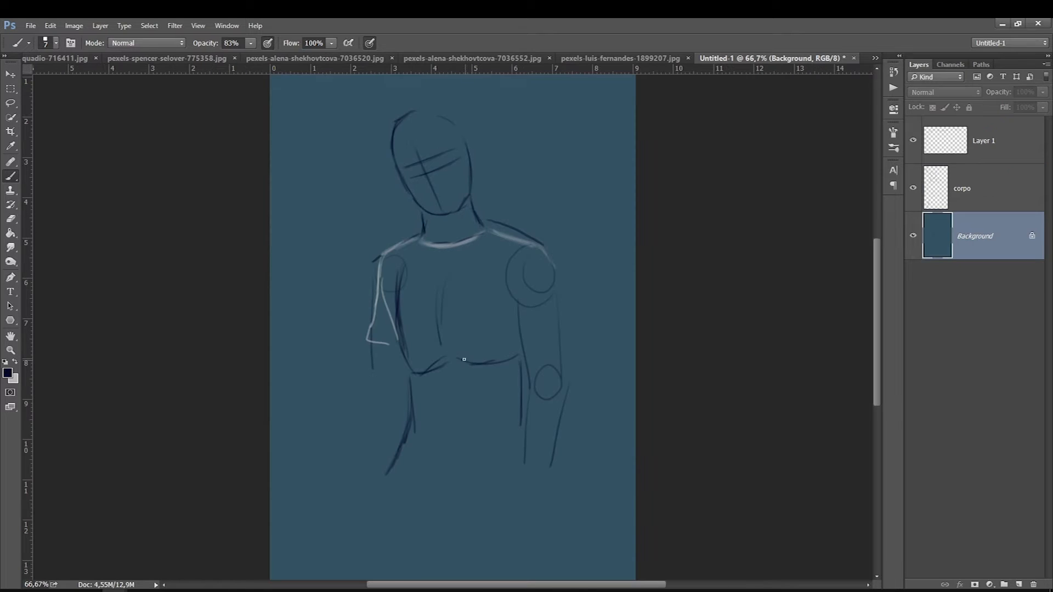
left_click_drag(459, 362, 518, 361)
left_click_drag(371, 347, 379, 399)
Step: Delete the light shirt-line layer and return to the brush with light grey as the foreground colour
left_click(966, 159)
key("e")
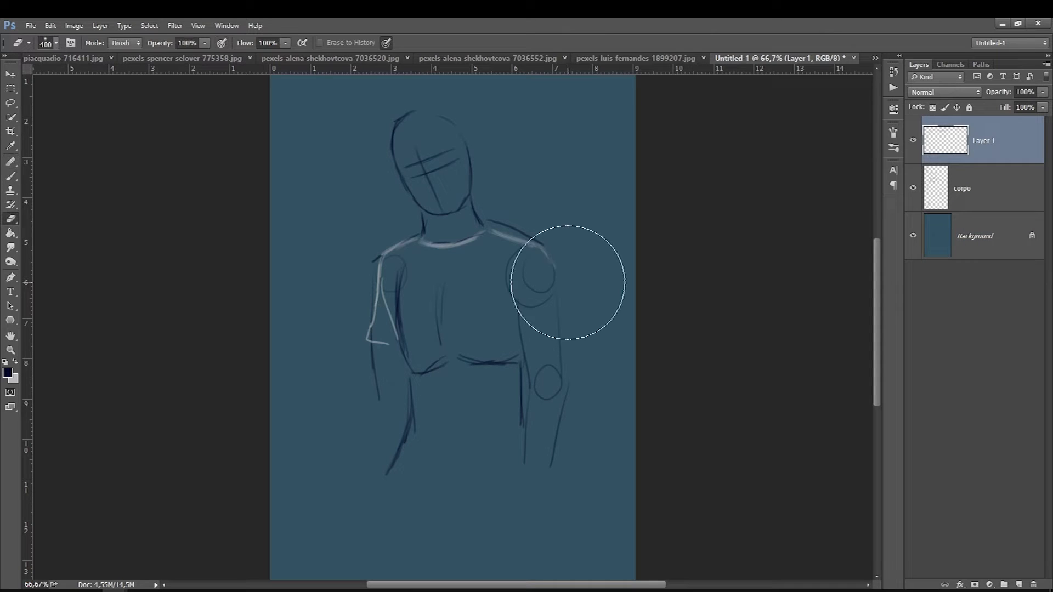
key("Delete")
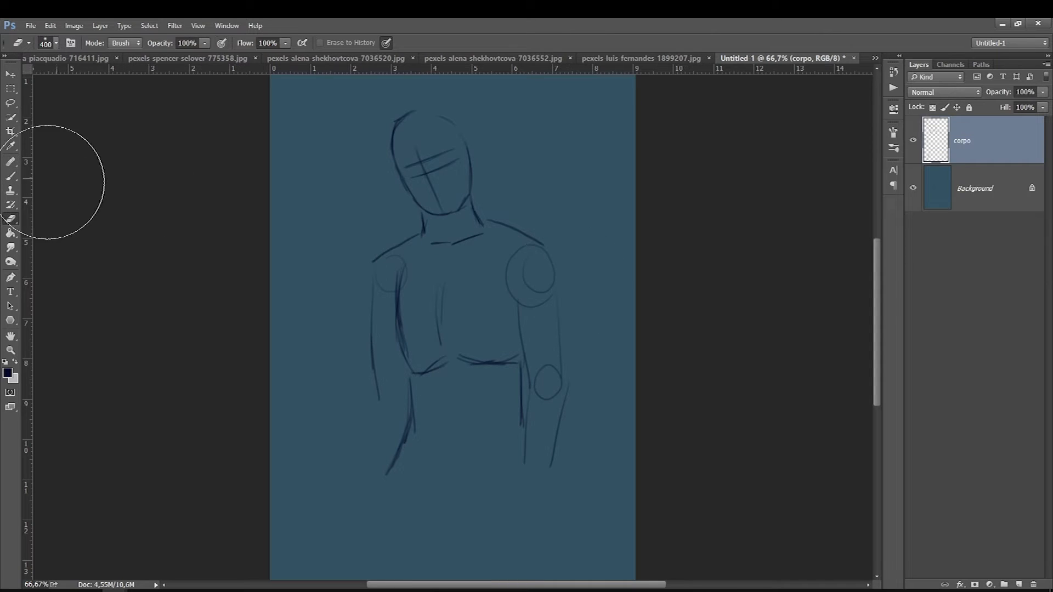
left_click(11, 176)
left_click(15, 359)
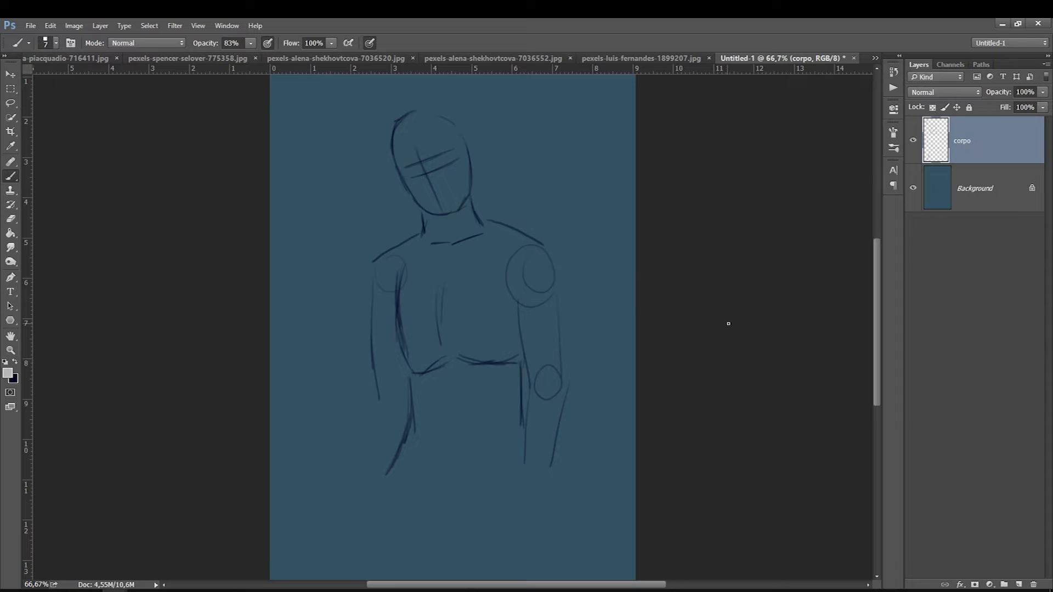
Step: Add a new layer above corpo, lower the corpo layer's opacity so the body sketch fades, and select the new layer
left_click(1018, 585)
left_click(974, 189)
left_click(1043, 93)
left_click_drag(1041, 105, 1002, 105)
left_click(971, 147)
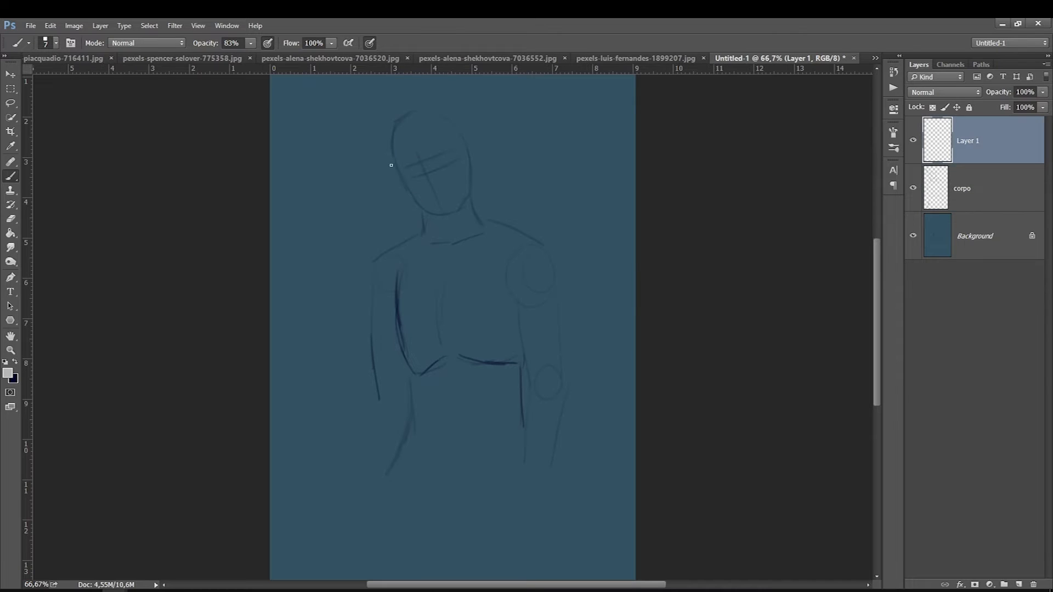
Step: Draw the T-shirt's neckline, right shoulder and right armhole seam in light grey with the brush enlarged to 15
left_click_drag(485, 225, 421, 241)
key("bracketright")
key("bracketright")
mouse_move(488, 224)
left_mouse_down()
mouse_move(539, 240)
mouse_move(518, 318)
left_mouse_up()
left_click_drag(529, 270, 520, 302)
left_click_drag(536, 250, 521, 289)
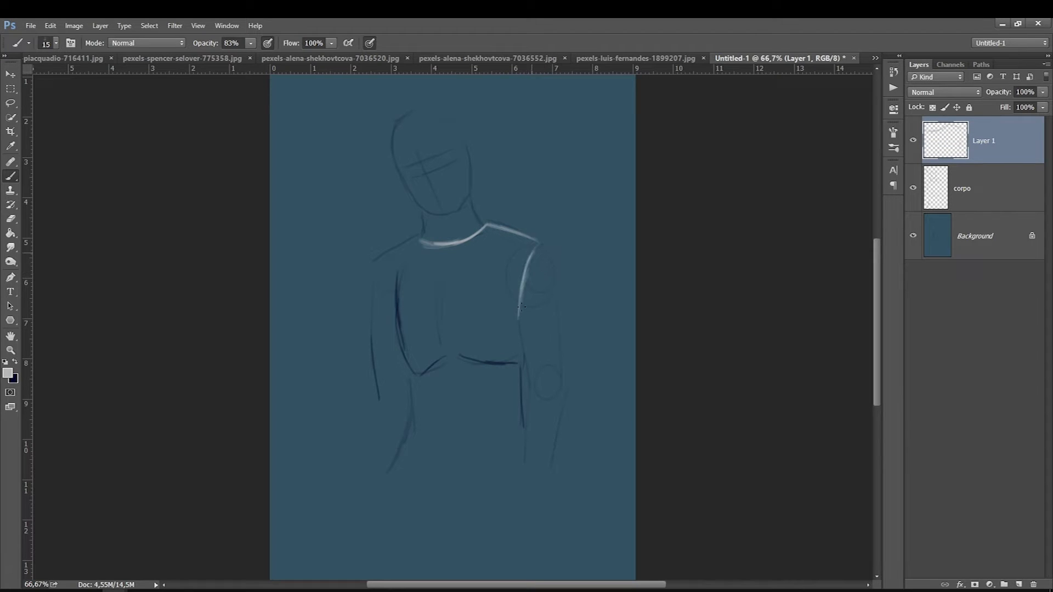
Step: Draw the right sleeve's outer edge and hem, and the upper part of the shirt's right side
mouse_move(540, 245)
left_mouse_down()
mouse_move(572, 332)
mouse_move(569, 349)
mouse_move(544, 350)
mouse_move(566, 351)
mouse_move(527, 355)
left_mouse_up()
key("bracketright")
mouse_move(526, 357)
left_mouse_down()
mouse_move(563, 348)
mouse_move(518, 327)
left_mouse_up()
key("bracketleft")
left_click_drag(519, 365, 523, 413)
Step: Draw the T-shirt's left shoulder and sleeve with its hem, and add fold lines at the left armpit
mouse_move(419, 235)
left_mouse_down()
mouse_move(374, 265)
mouse_move(370, 295)
mouse_move(396, 361)
left_mouse_up()
key("bracketright")
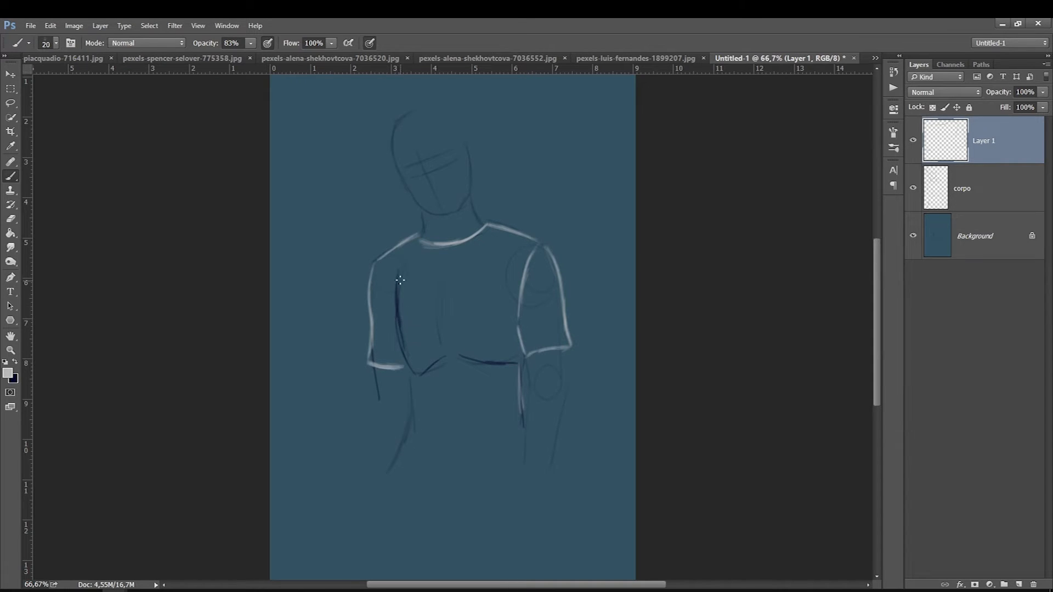
mouse_move(396, 269)
left_mouse_down()
mouse_move(396, 318)
mouse_move(397, 271)
mouse_move(397, 321)
mouse_move(386, 281)
left_mouse_up()
key("bracketleft")
key("bracketleft")
left_click_drag(406, 283, 408, 362)
Step: Draw the shirt's left side down over the waist and close the bottom with a curved hem
key("bracketright")
mouse_move(397, 317)
left_mouse_down()
mouse_move(410, 393)
mouse_move(387, 306)
mouse_move(385, 330)
mouse_move(411, 418)
left_mouse_up()
left_click_drag(415, 361, 403, 431)
mouse_move(407, 386)
left_mouse_down()
mouse_move(388, 497)
mouse_move(516, 498)
left_mouse_up()
mouse_move(439, 507)
left_mouse_down()
mouse_move(504, 499)
mouse_move(524, 493)
left_mouse_up()
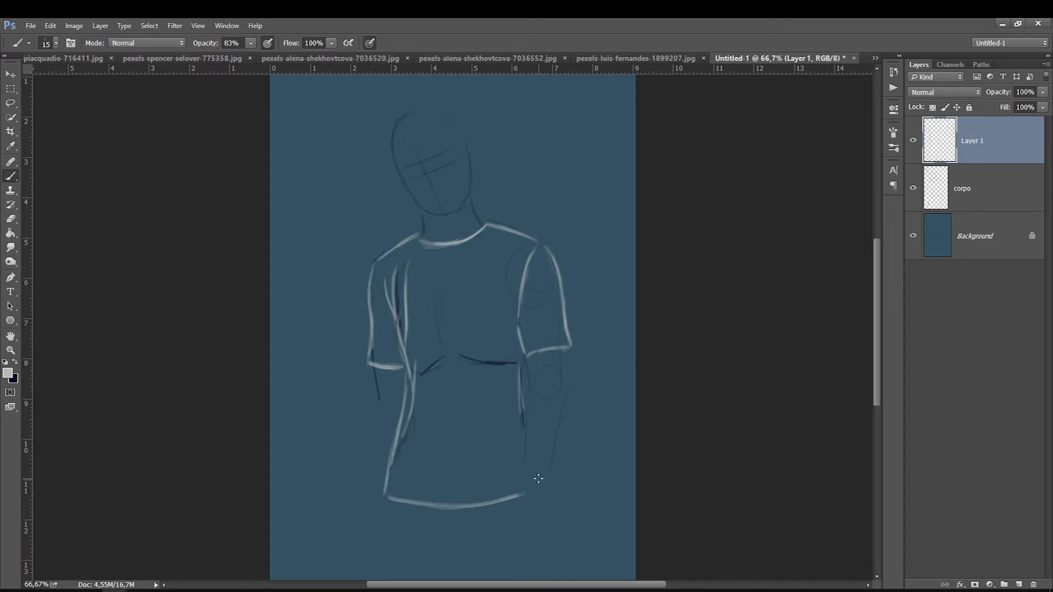
Step: Select the T-shirt shape with the lasso and fill it with light grey on a new layer above corpo
key("l")
mouse_move(374, 262)
left_mouse_down()
mouse_move(377, 342)
mouse_move(387, 373)
mouse_move(412, 387)
mouse_move(386, 497)
mouse_move(446, 507)
left_mouse_up()
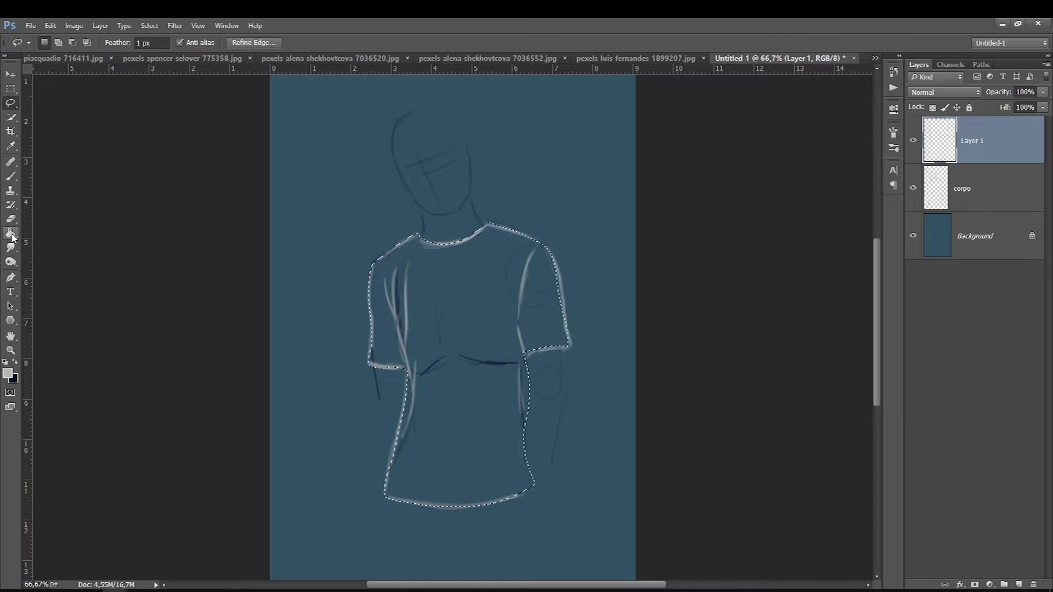
left_click(10, 234)
left_click(9, 373)
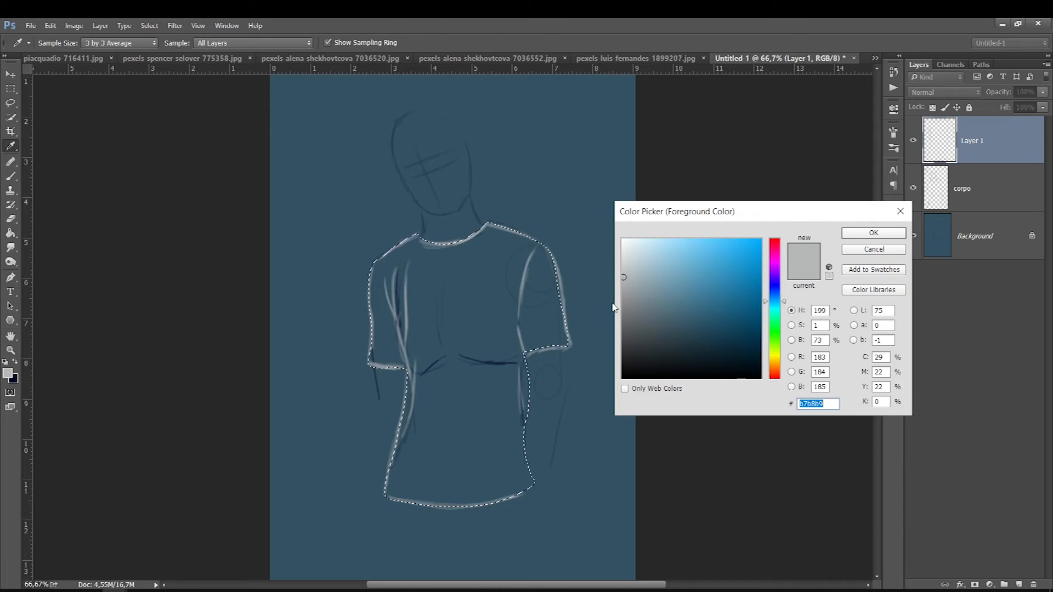
key("Return")
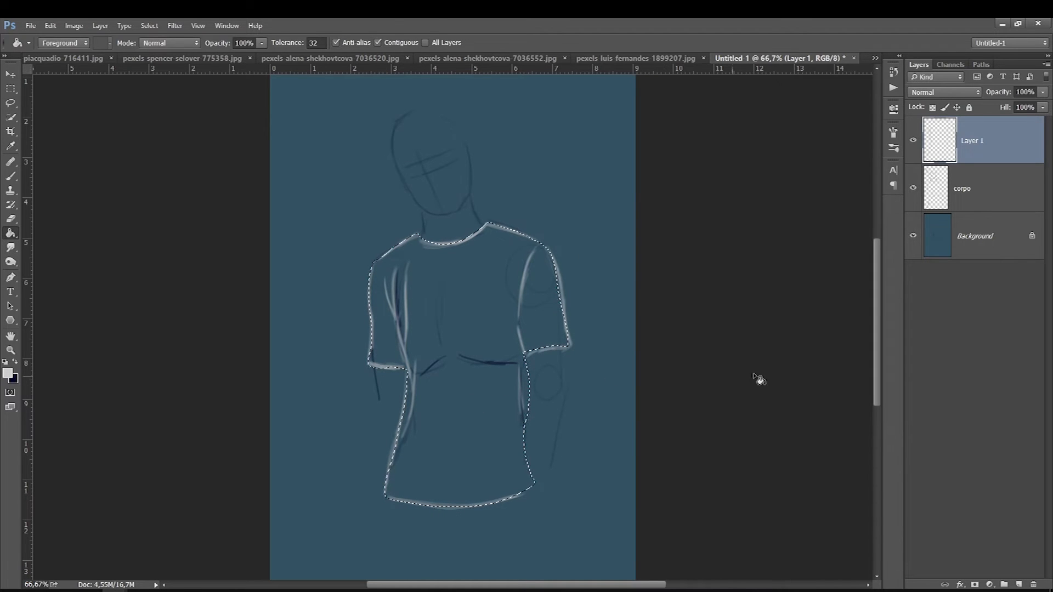
left_click(956, 193)
left_click(1019, 585)
left_click(466, 388)
Step: Pick a mid grey paint colour and add a new layer directly above the filled T-shirt for brush shading
left_click(9, 373)
key("Return")
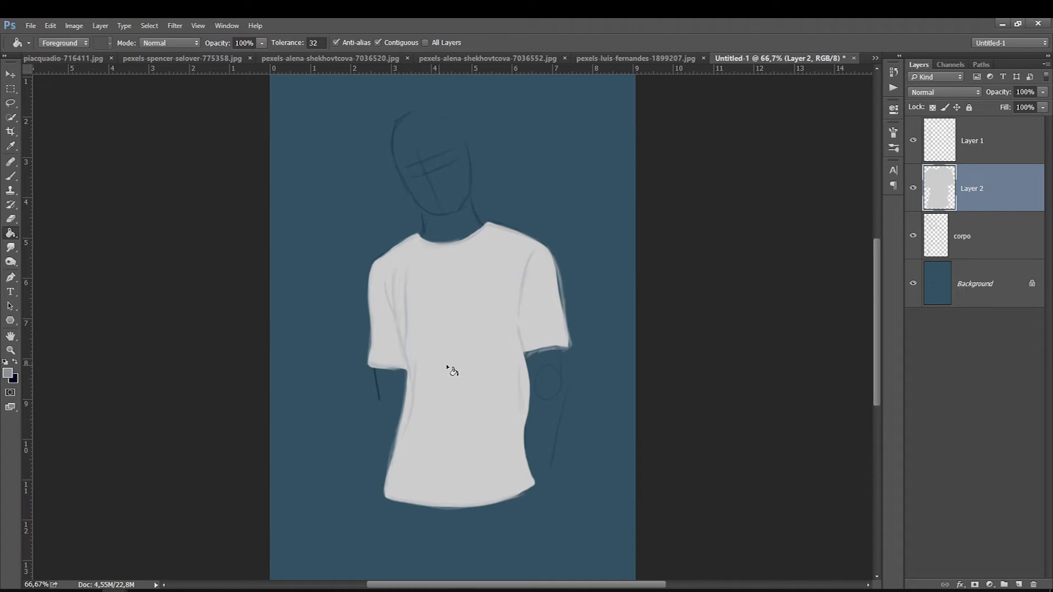
left_click(10, 247)
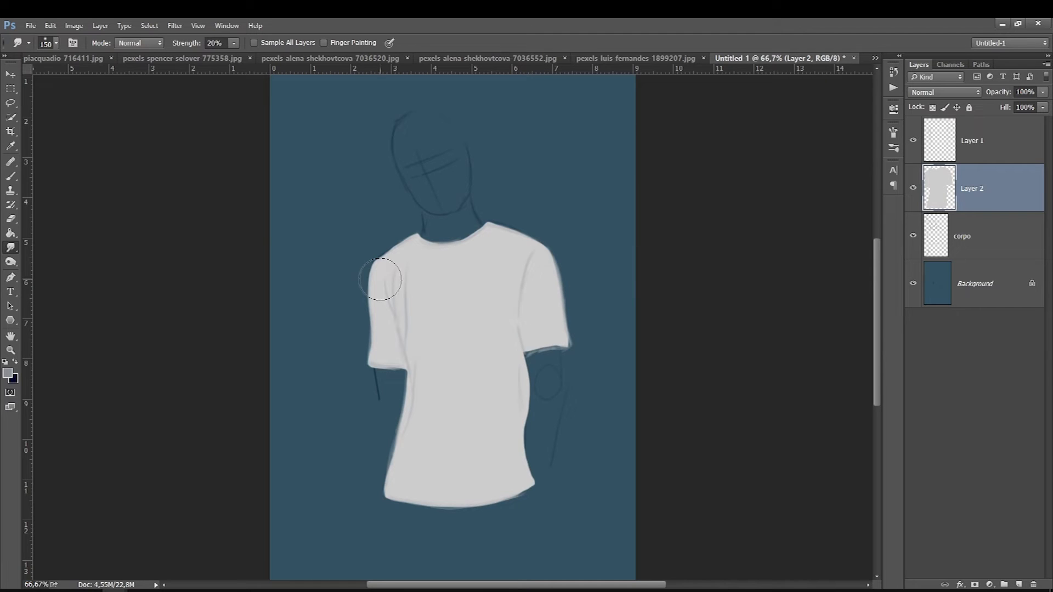
key("b")
key("ctrl+shift+alt+n")
Step: Paint long vertical grey folds down the right side of the torso, from the chest and armpit to the waist
key("bracketright")
key("bracketright")
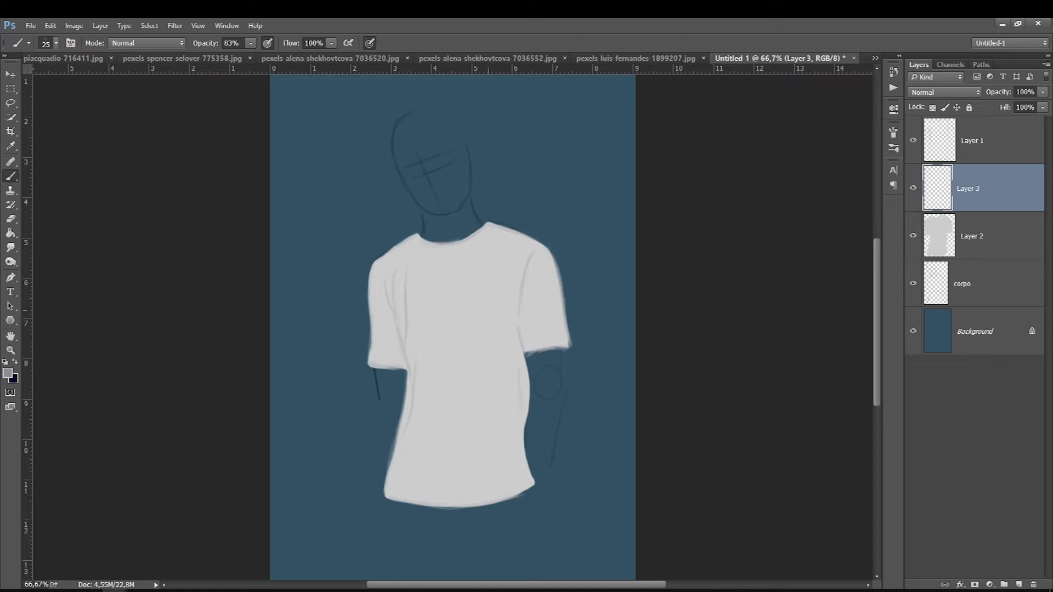
left_click_drag(500, 305, 495, 352)
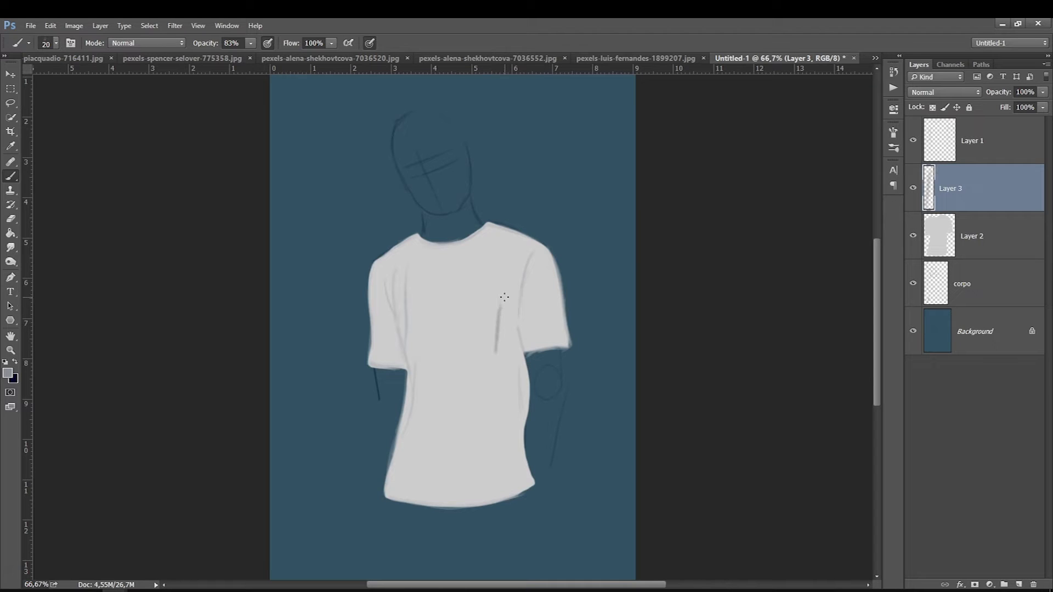
left_click_drag(500, 303, 506, 448)
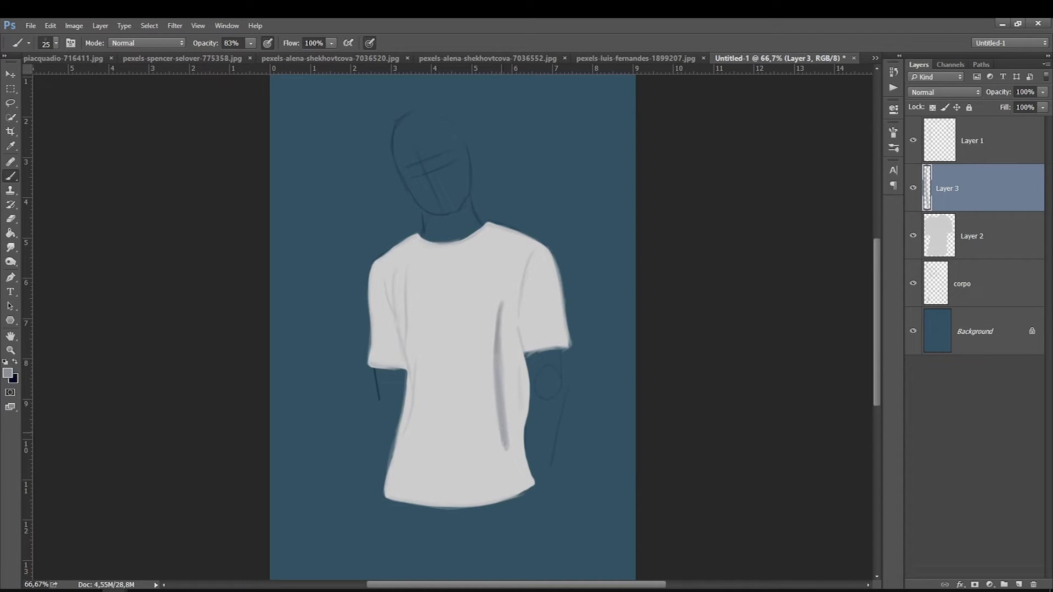
mouse_move(517, 354)
left_mouse_down()
mouse_move(519, 418)
mouse_move(516, 331)
mouse_move(515, 411)
mouse_move(524, 370)
mouse_move(527, 414)
left_mouse_up()
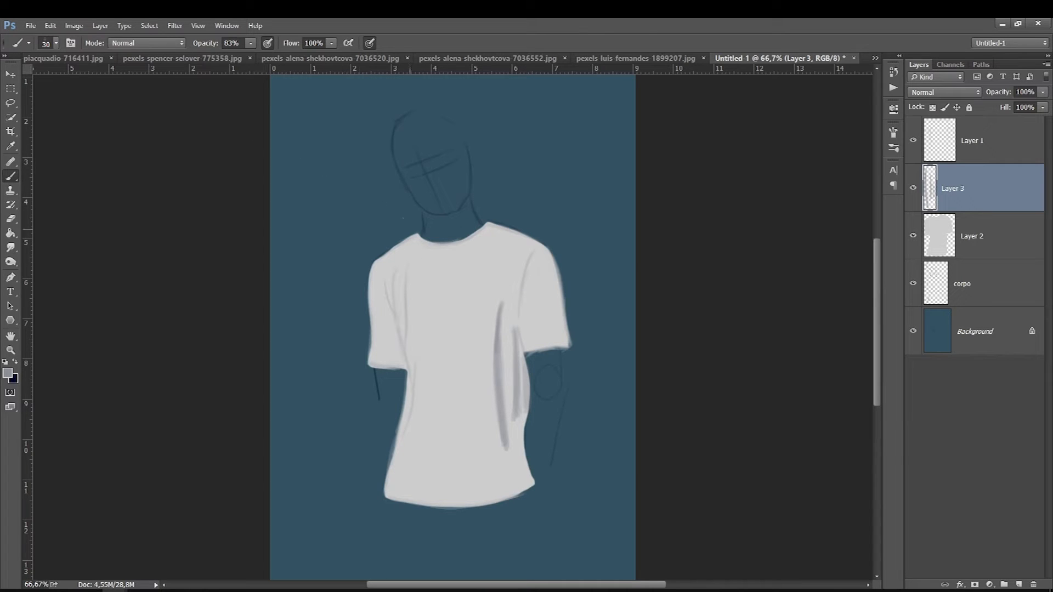
key("bracketleft")
left_click_drag(525, 368, 521, 443)
mouse_move(523, 405)
left_mouse_down()
mouse_move(520, 353)
mouse_move(520, 433)
left_mouse_up()
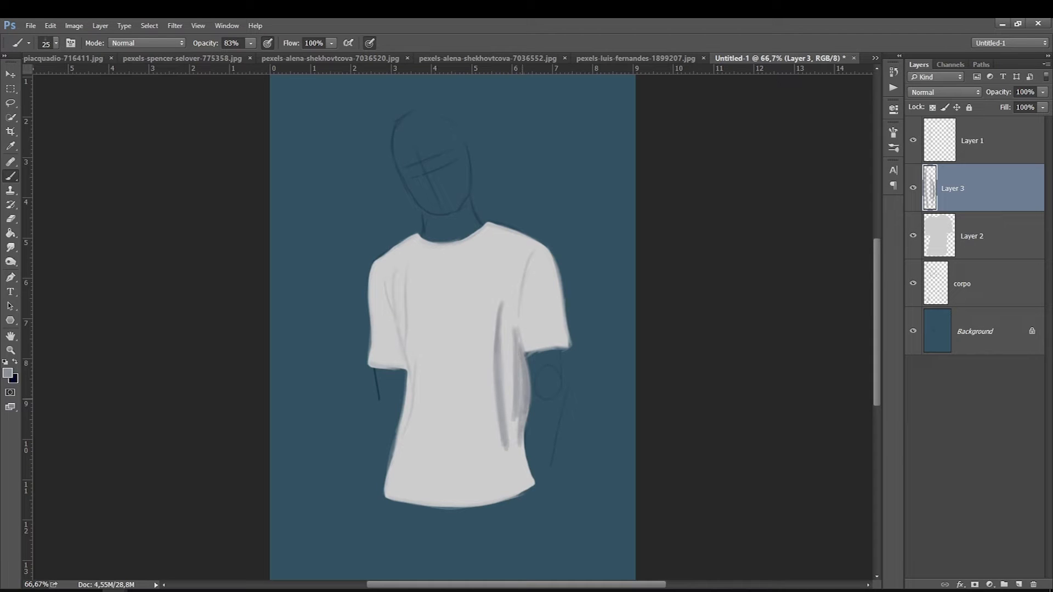
Step: Paint short curved folds inside the right sleeve and a shadow along its outer edge
key("bracketleft")
left_click_drag(521, 328, 527, 286)
key("bracketright")
left_click_drag(530, 334, 539, 281)
key("bracketright")
left_click_drag(563, 342, 550, 252)
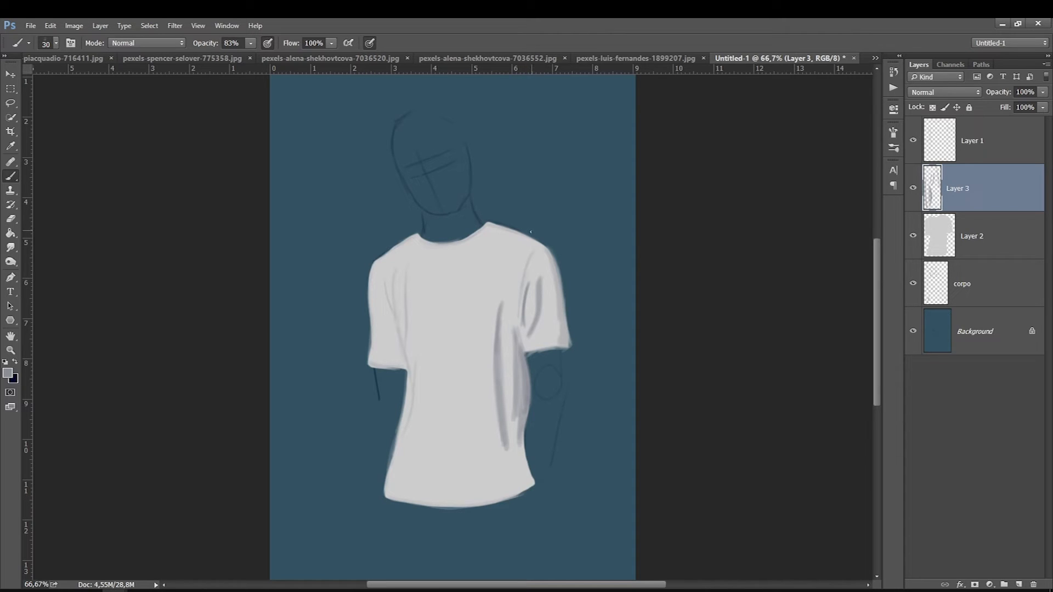
Step: Load the T-shirt shape as a selection and deepen the shadow along the right sleeve's outer edge with a larger brush
left_click(939, 235, "ctrl")
key("bracketright")
key("bracketright")
key("bracketright")
key("bracketright")
key("bracketright")
key("bracketright")
left_click_drag(562, 350, 549, 256)
Step: Darken the armhole seam and armpit folds of the right sleeve with a small brush
key("bracketleft")
key("bracketleft")
key("bracketleft")
key("bracketleft")
key("bracketleft")
key("bracketleft")
key("bracketleft")
key("bracketleft")
key("bracketleft")
key("bracketleft")
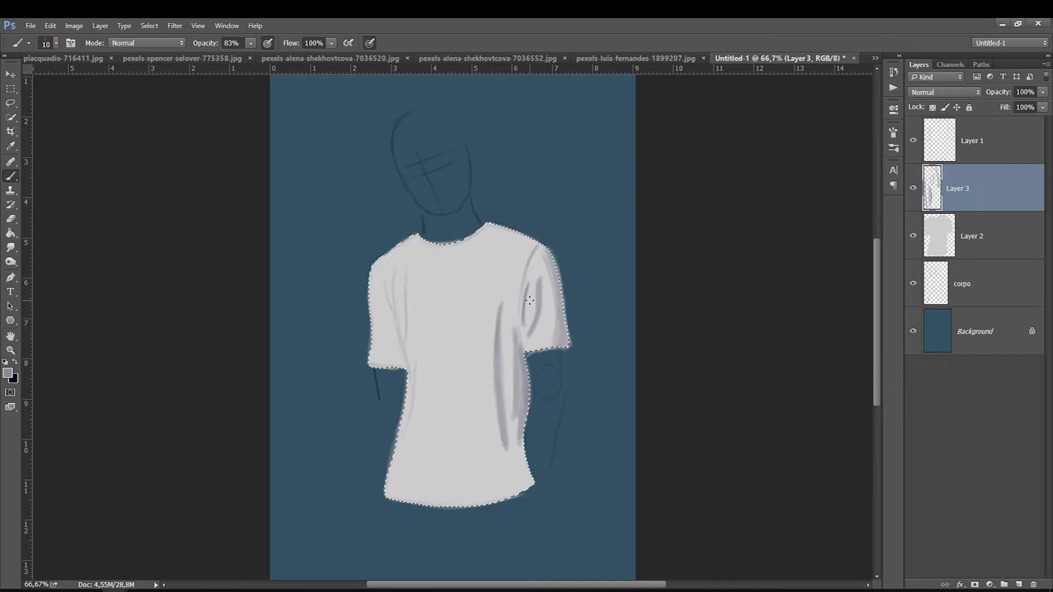
key("bracketright")
key("bracketright")
key("bracketright")
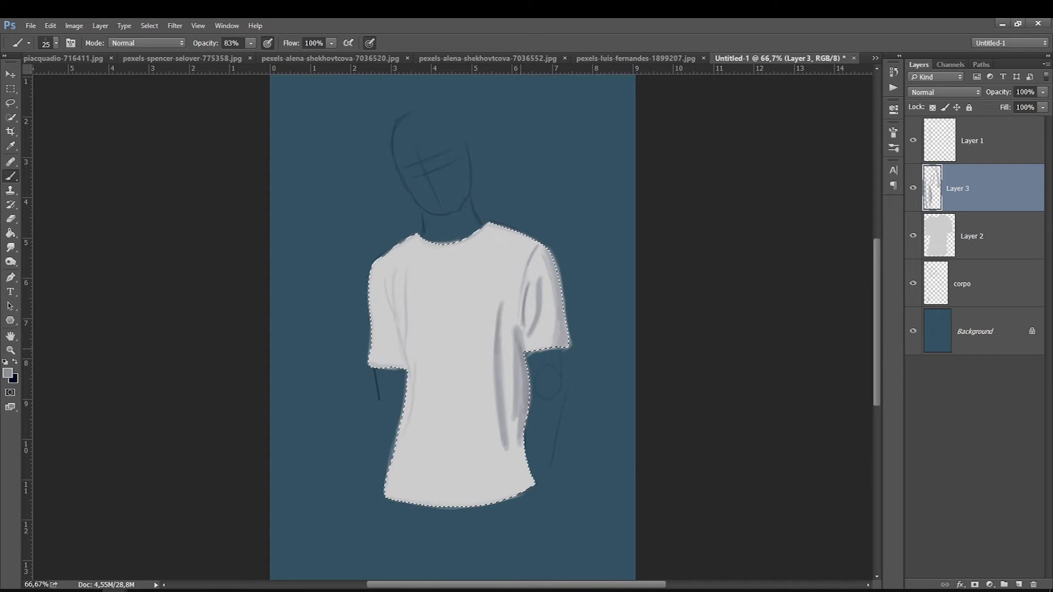
key("bracketleft")
Step: Paint broad curved folds along the left side of the waist and diagonally across the lower belly
key("bracketright")
key("bracketright")
key("bracketright")
key("bracketright")
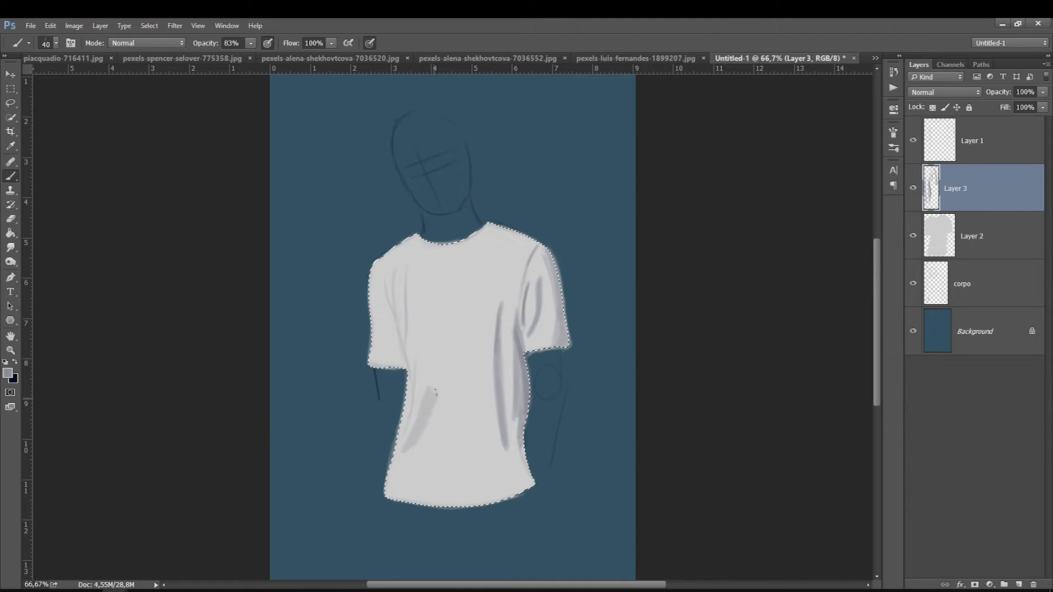
left_click_drag(422, 343, 415, 449)
key("bracketleft")
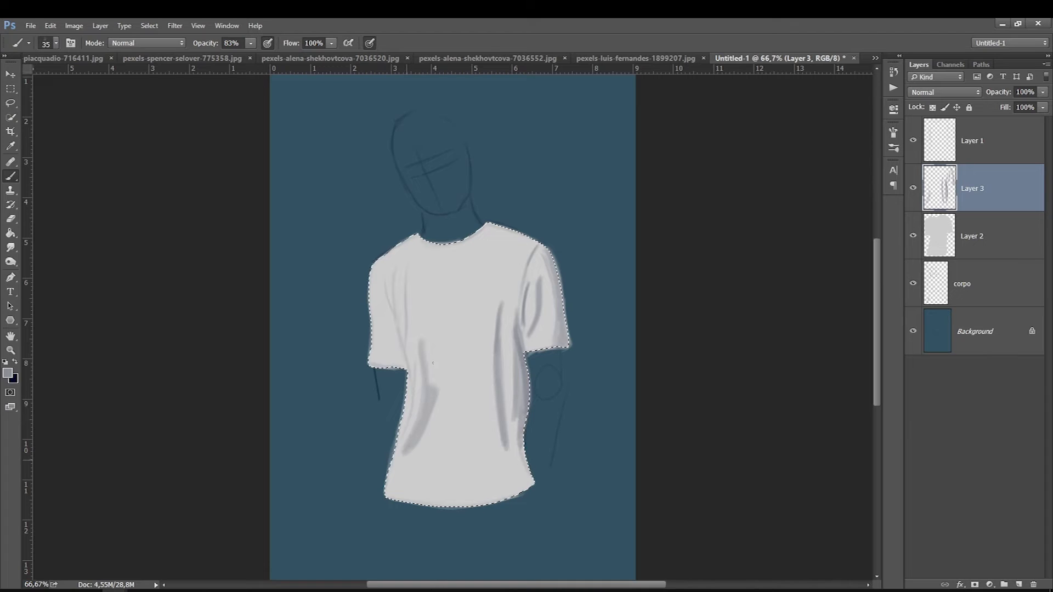
key("bracketright")
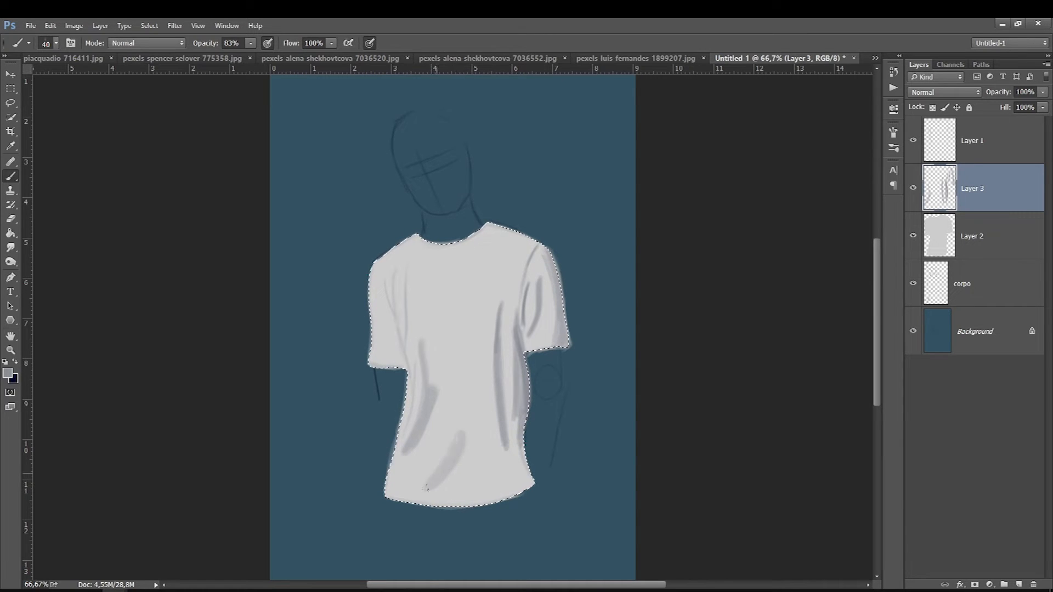
Step: Shade the left sleeve's folds from the shoulder down to the armpit
key("bracketleft")
key("bracketleft")
left_click_drag(390, 319, 404, 366)
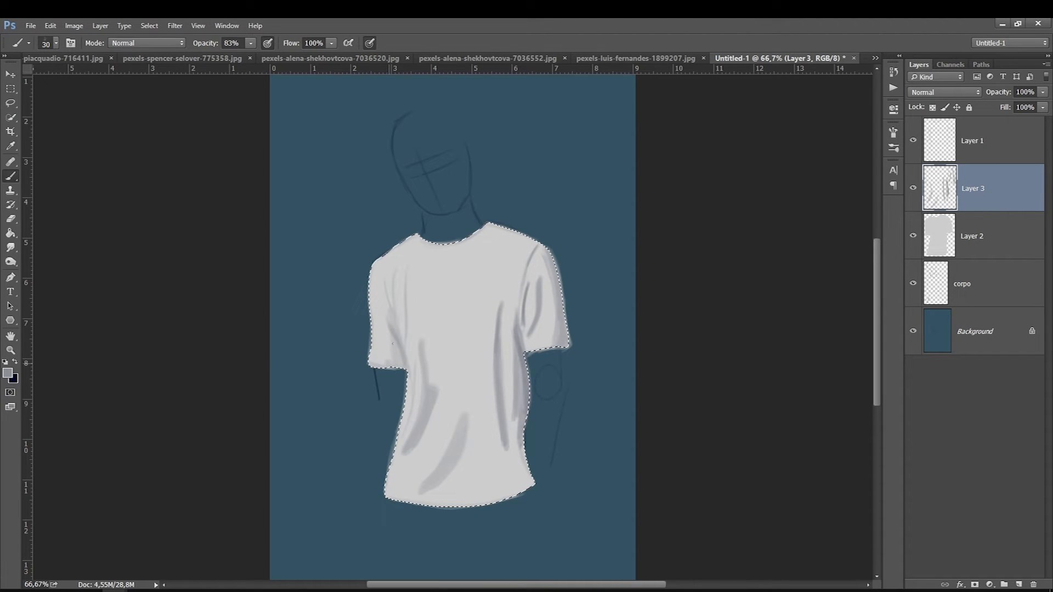
key("bracketleft")
key("bracketleft")
key("bracketleft")
key("bracketright")
key("bracketright")
key("bracketright")
key("bracketright")
key("bracketright")
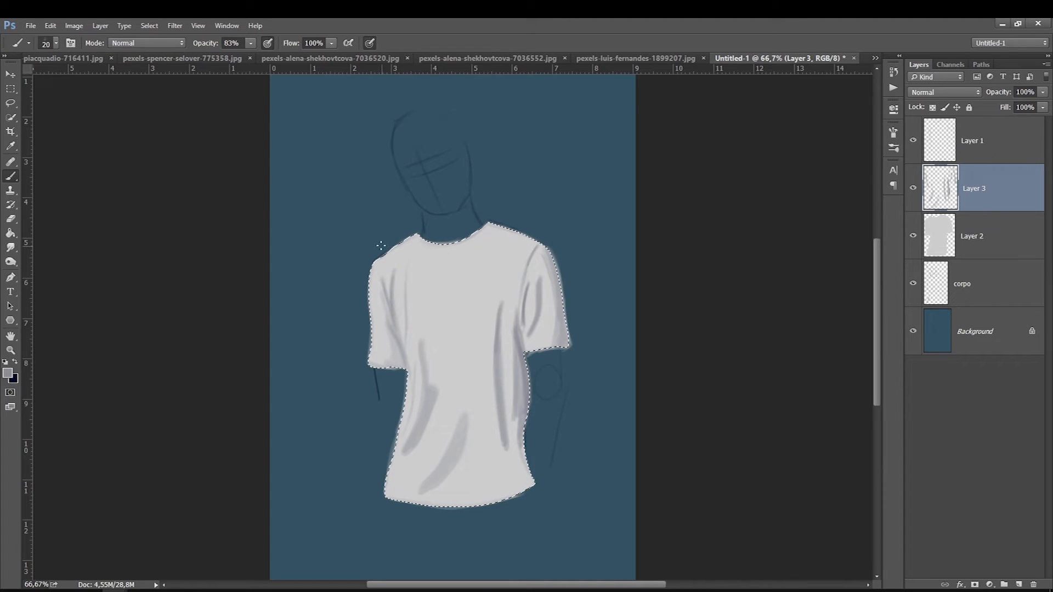
left_click(251, 44)
left_click_drag(248, 51, 215, 51)
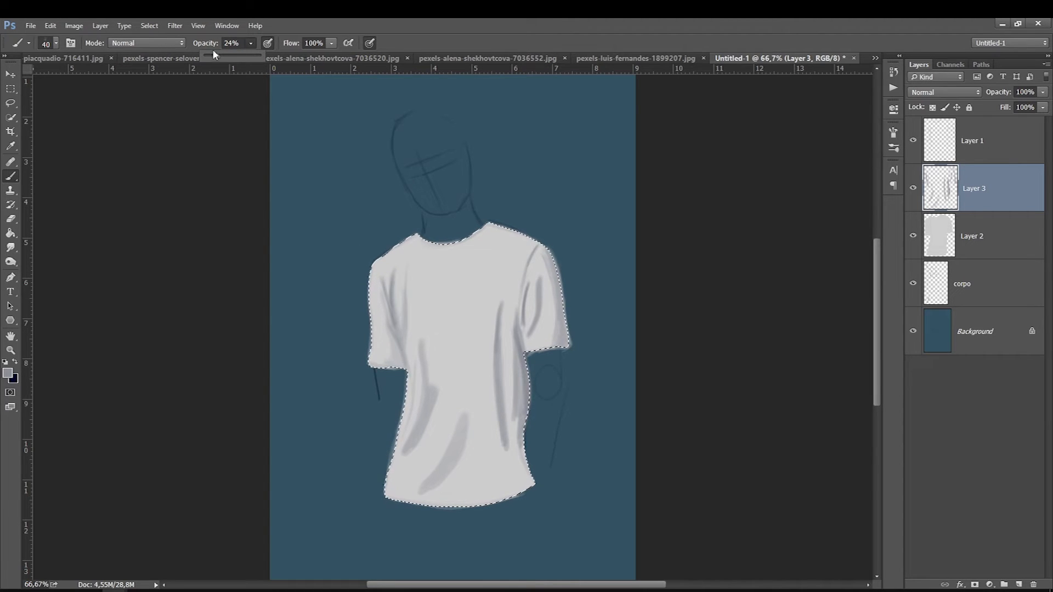
left_click_drag(483, 297, 457, 390)
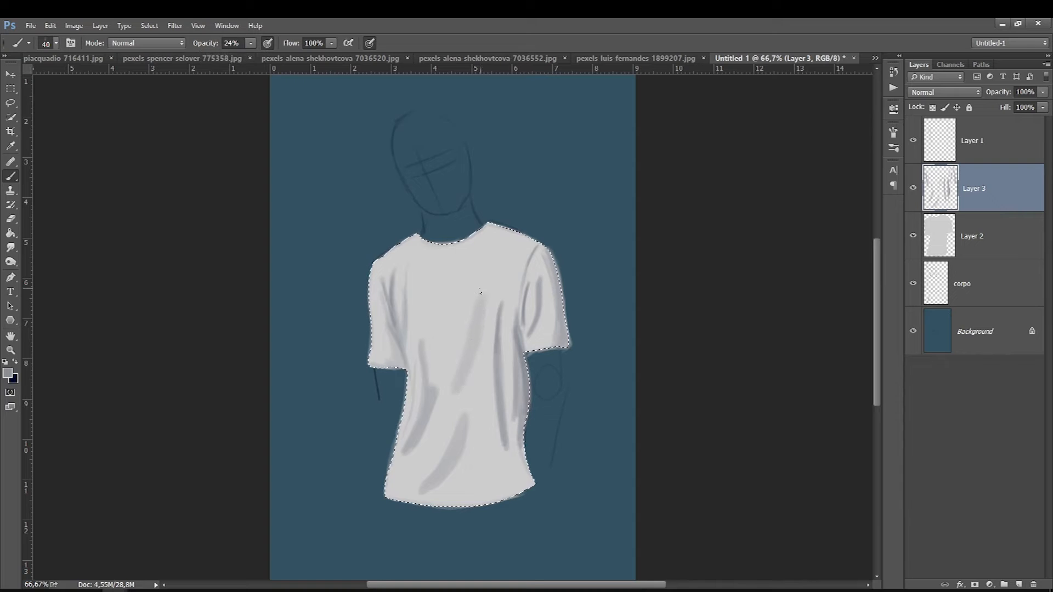
key("ctrl+z")
Step: Paint a faint diagonal fold down the mid-torso and softly shade the shirt's right side and sleeve at 11% brush opacity
left_click_drag(251, 44, 244, 57)
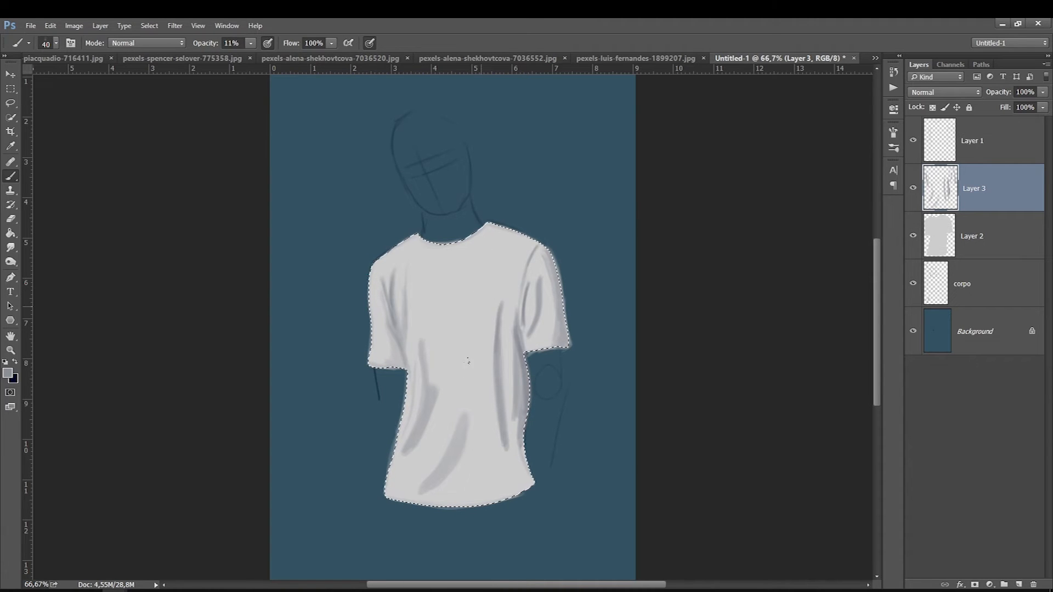
key("bracketright")
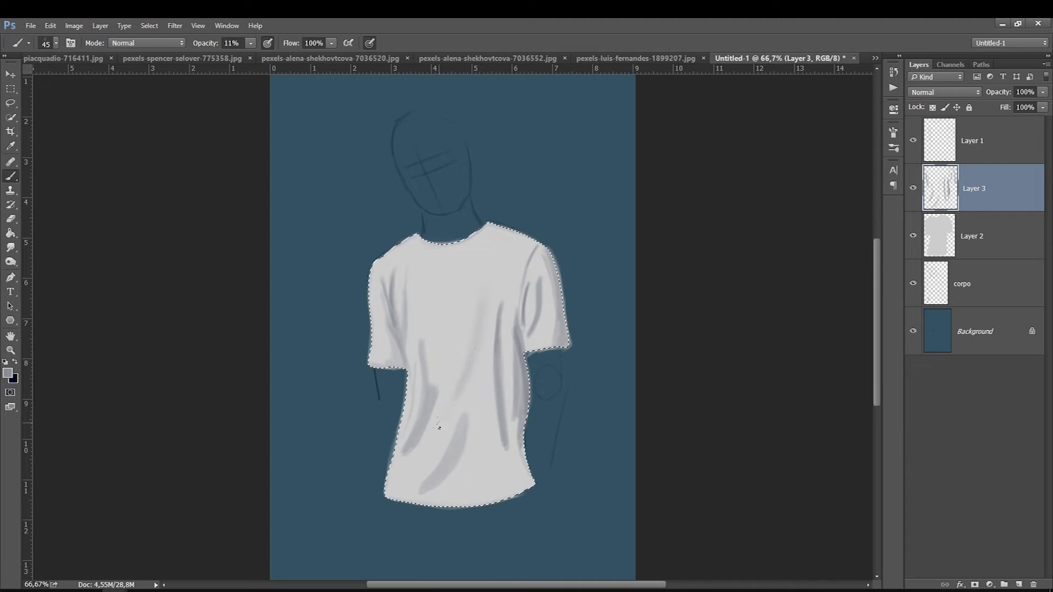
key("bracketright")
key("bracketright")
key("bracketright")
key("bracketright")
key("bracketright")
key("bracketright")
key("bracketright")
key("bracketright")
key("bracketright")
key("bracketright")
key("bracketright")
key("bracketright")
key("bracketright")
key("bracketright")
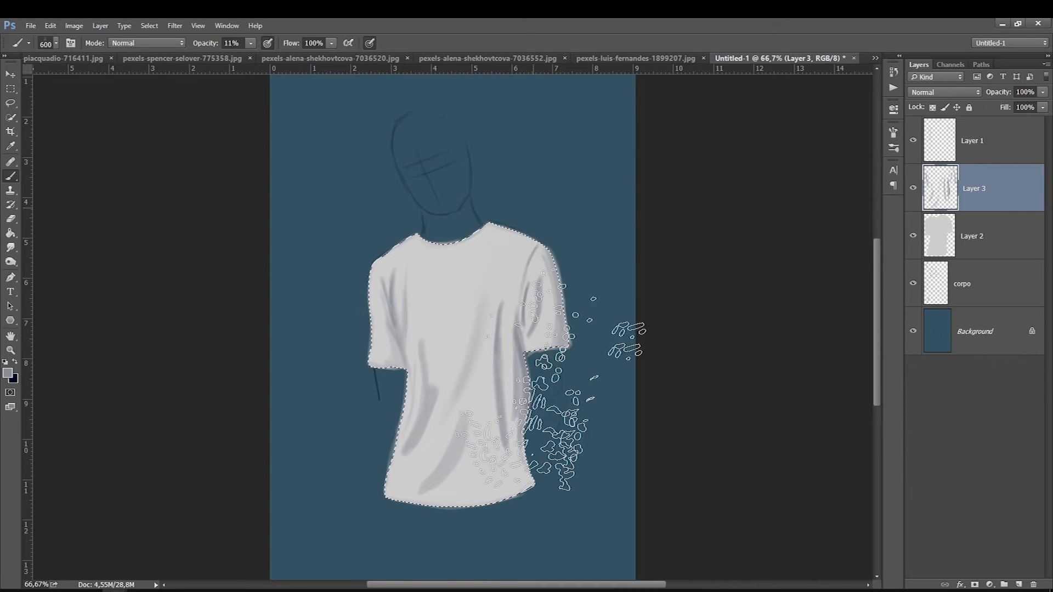
key("bracketleft")
key("bracketleft")
key("bracketleft")
key("bracketleft")
key("bracketleft")
key("bracketleft")
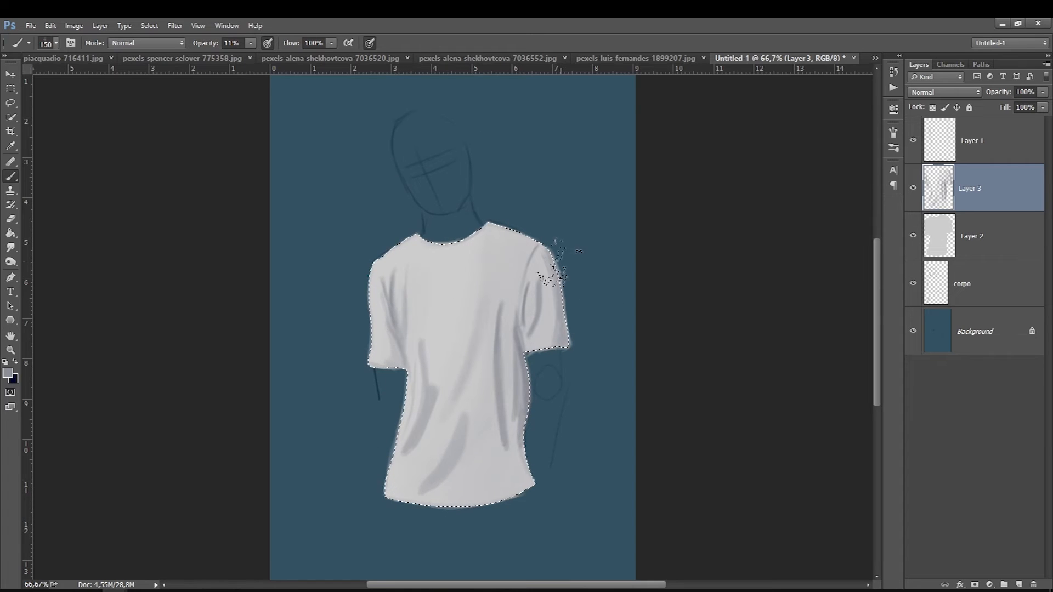
key("bracketleft")
key("bracketleft")
key("bracketleft")
key("bracketleft")
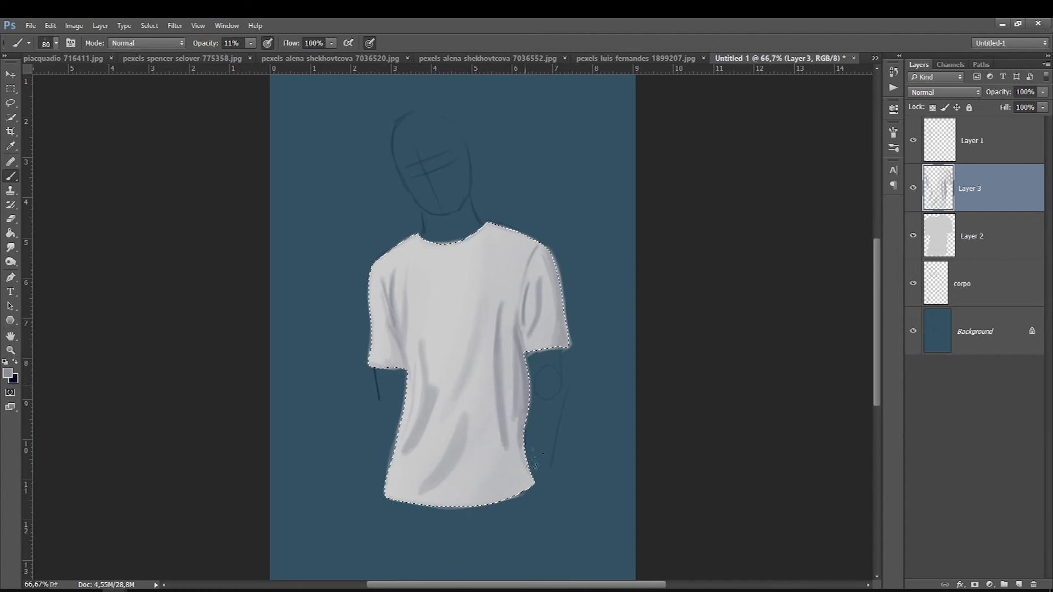
Step: Set the paint colour to white (ffffff) and highlight beside the long right torso fold at 26% brush opacity
left_click(8, 372)
type("ffffff")
key("Return")
left_click(251, 43)
left_click_drag(252, 56, 270, 57)
key("bracketleft")
key("bracketleft")
key("bracketleft")
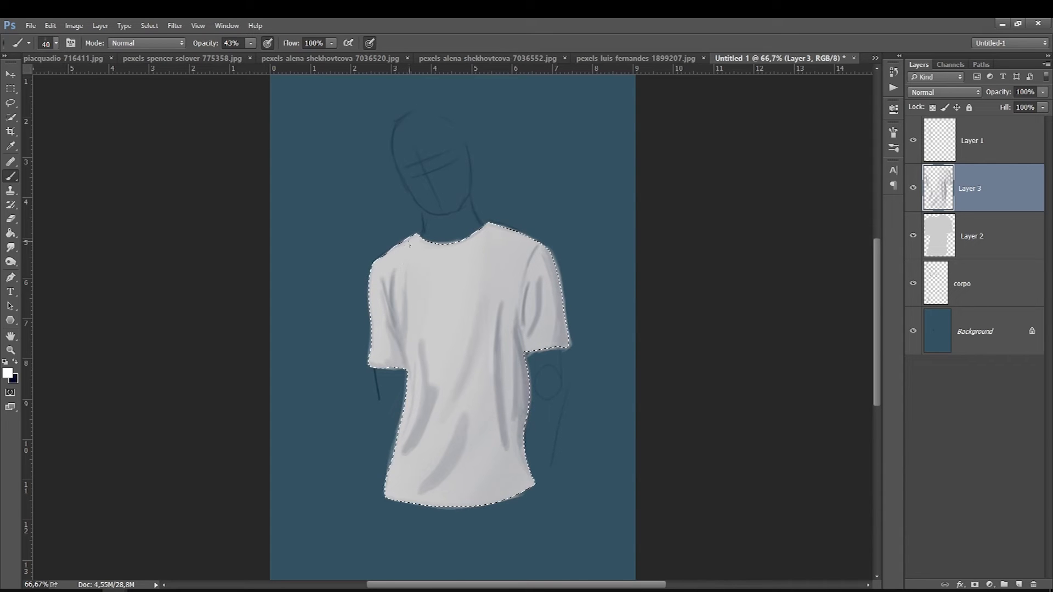
left_click(251, 44)
left_click(243, 51)
left_click(491, 408)
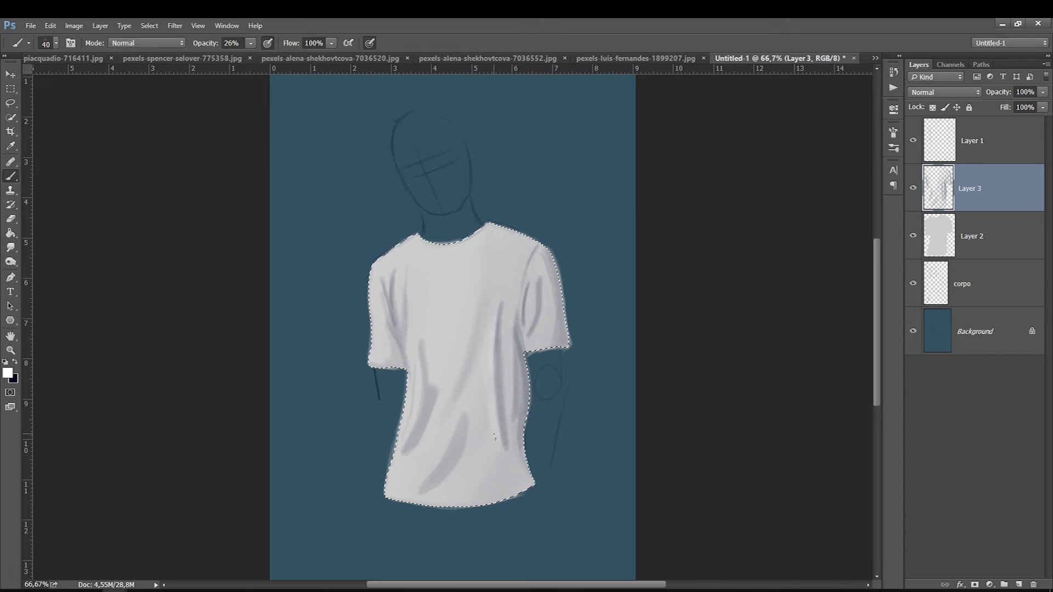
Step: Paint broad white highlights down the chest from the collar to the belly with an enlarged brush
key("bracketright")
key("bracketright")
key("bracketright")
key("bracketright")
key("bracketright")
key("bracketright")
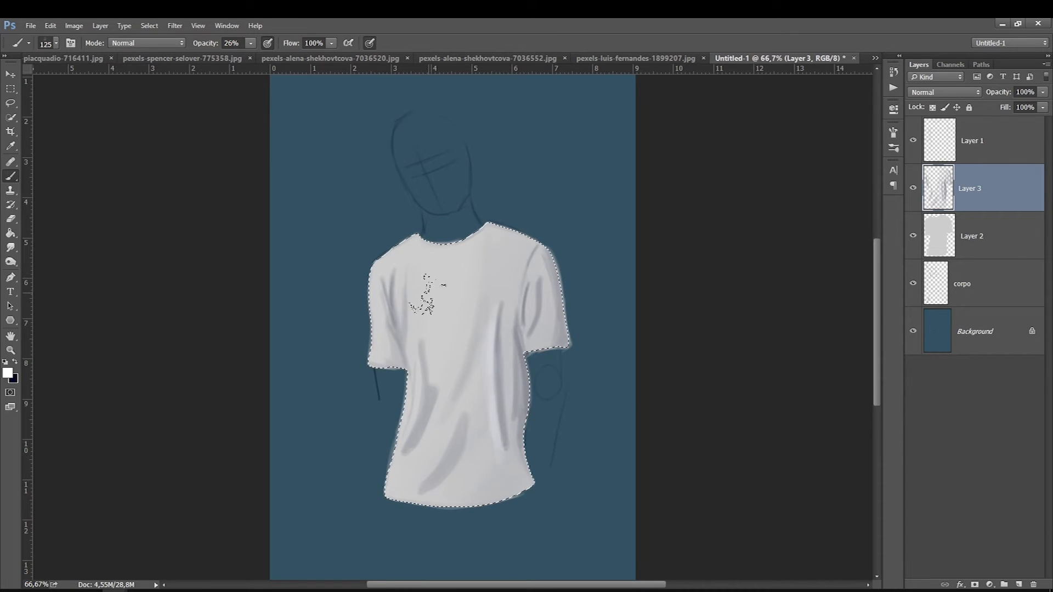
left_click_drag(435, 253, 429, 332)
mouse_move(453, 253)
left_mouse_down()
mouse_move(447, 376)
mouse_move(463, 310)
mouse_move(445, 415)
left_mouse_up()
key("bracketleft")
key("bracketleft")
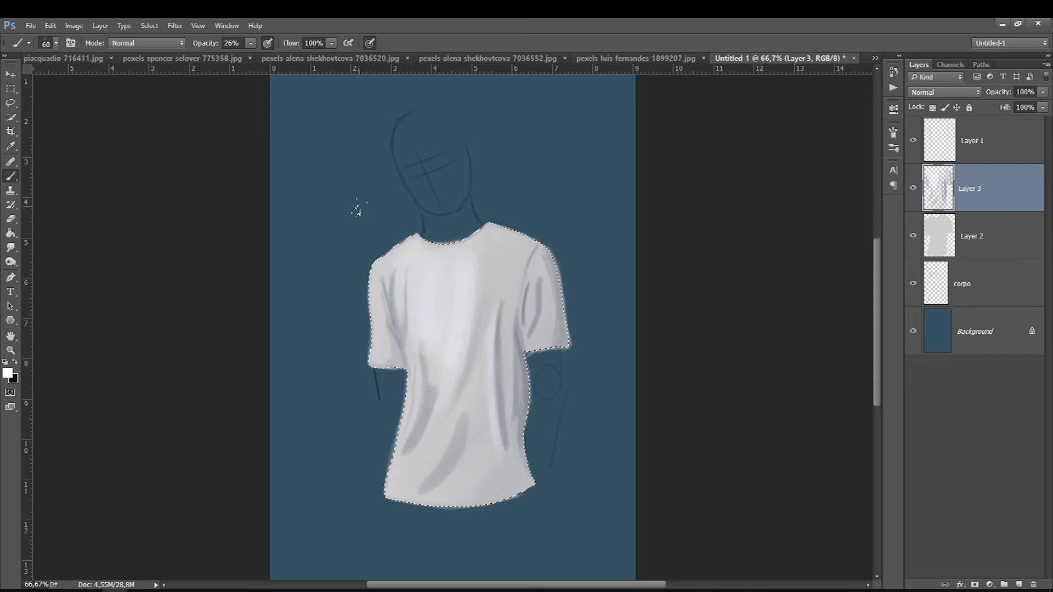
Step: Highlight the left shoulder and the upper folds of the left sleeve at 45% brush opacity
left_click(250, 44)
left_click_drag(253, 58, 262, 59)
key("bracketleft")
left_click_drag(392, 254, 375, 279)
key("bracketleft")
key("bracketleft")
key("bracketright")
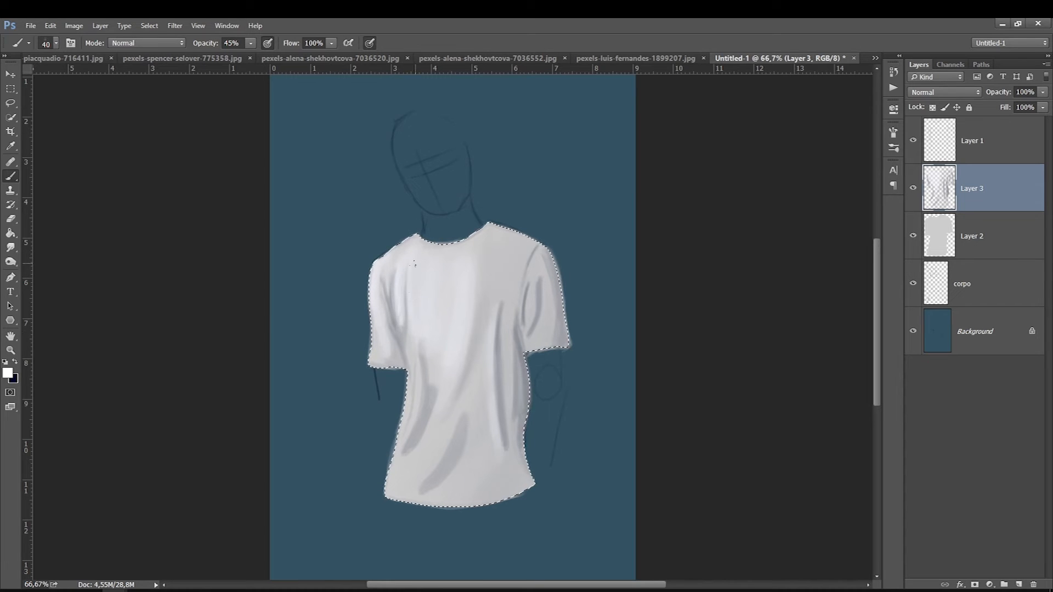
Step: Move the shading layer to the top of the layer stack and brighten the left sleeve and left waist folds
key("ctrl+bracketright")
key("bracketright")
key("bracketright")
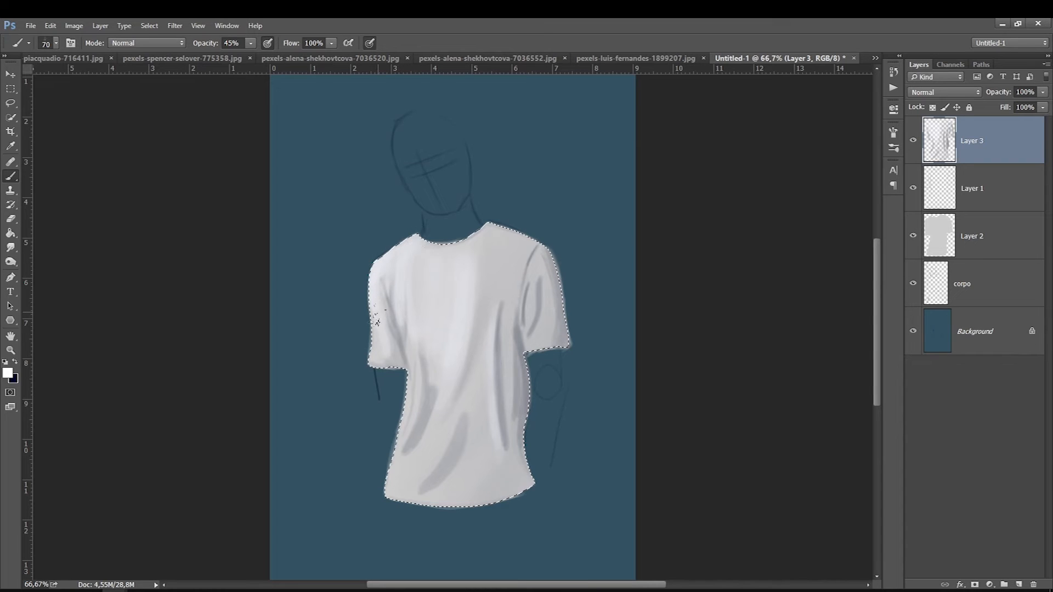
key("bracketleft")
key("bracketleft")
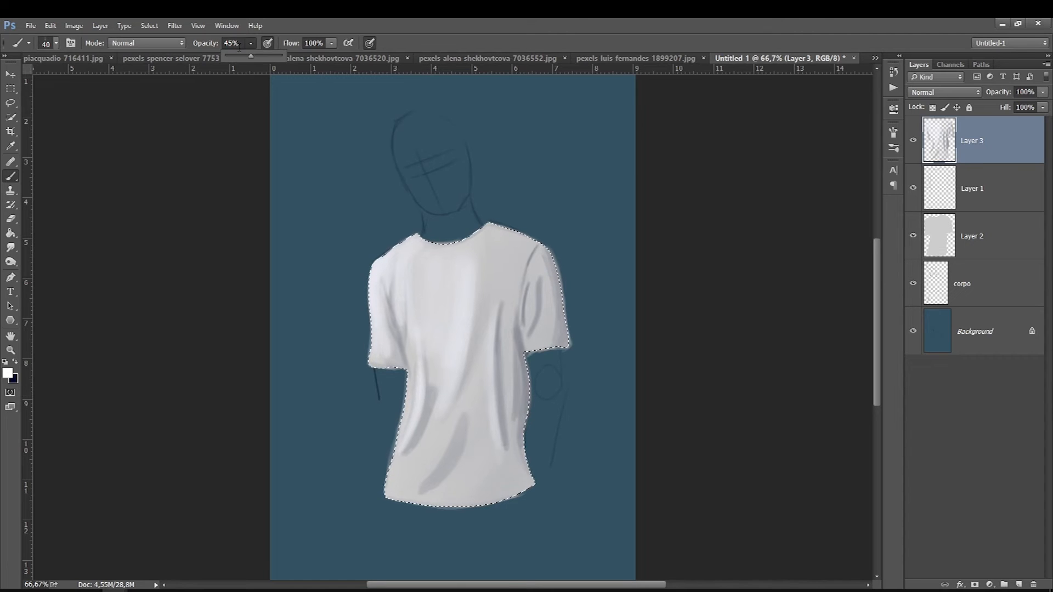
Step: Add soft white highlights beside the central and lower belly folds at 16% brush opacity
key("bracketright")
key("bracketright")
key("bracketleft")
key("bracketleft")
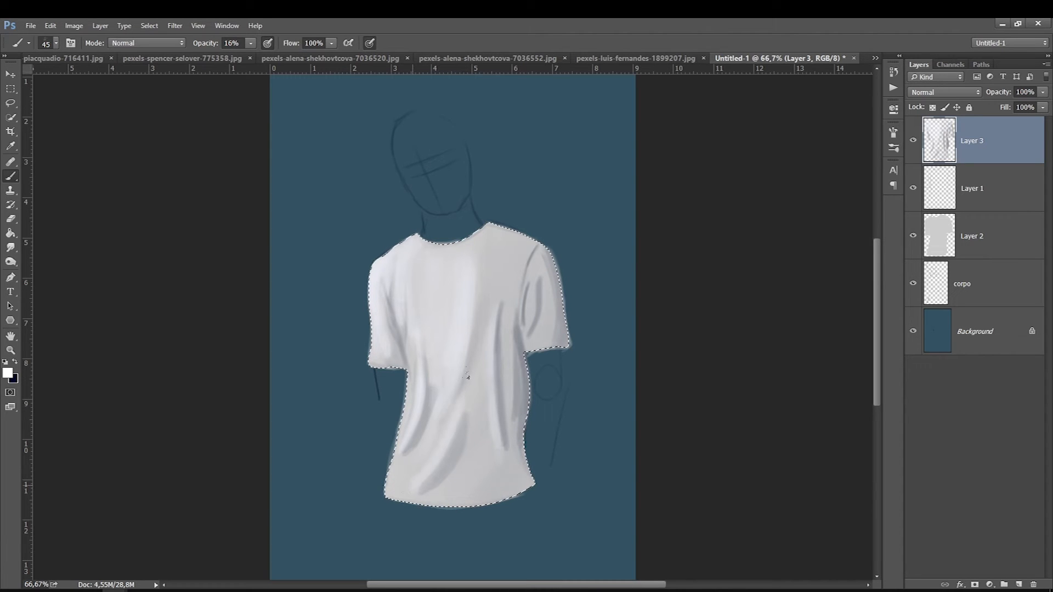
key("bracketright")
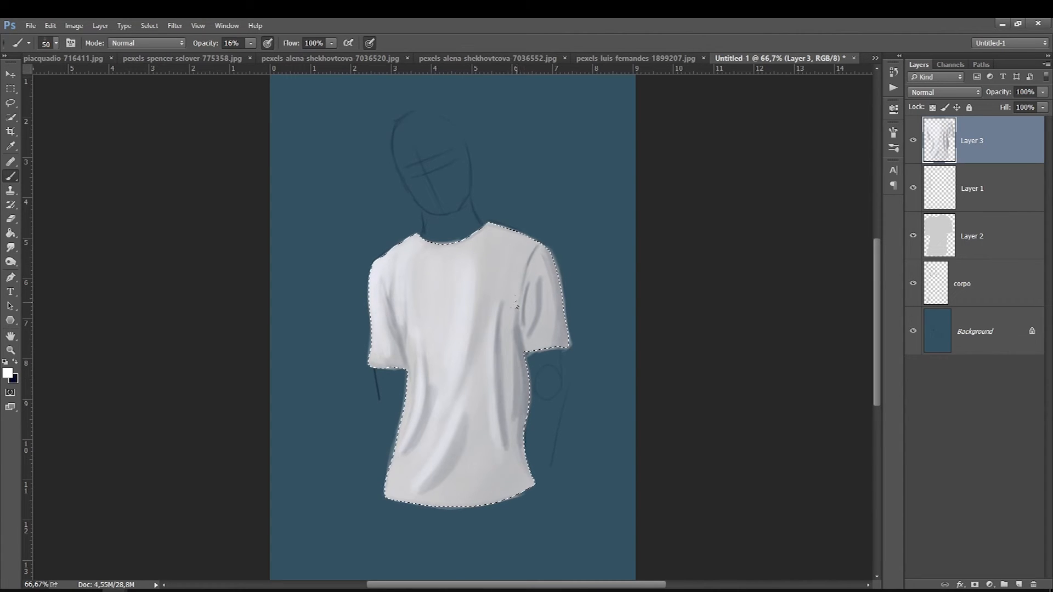
Step: Paint a strong white highlight over the right shoulder and upper chest at 44% brush opacity
left_click(250, 45)
left_click_drag(253, 56, 267, 57)
left_click(517, 261)
key("bracketright")
key("bracketleft")
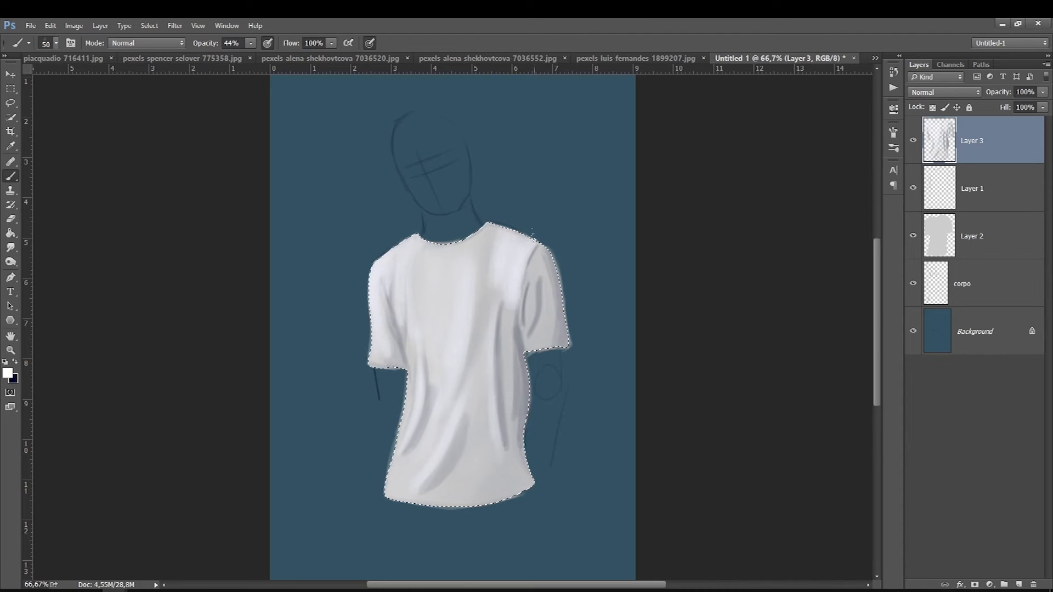
Step: Highlight the right sleeve between its folds with a smaller white brush
key("bracketleft")
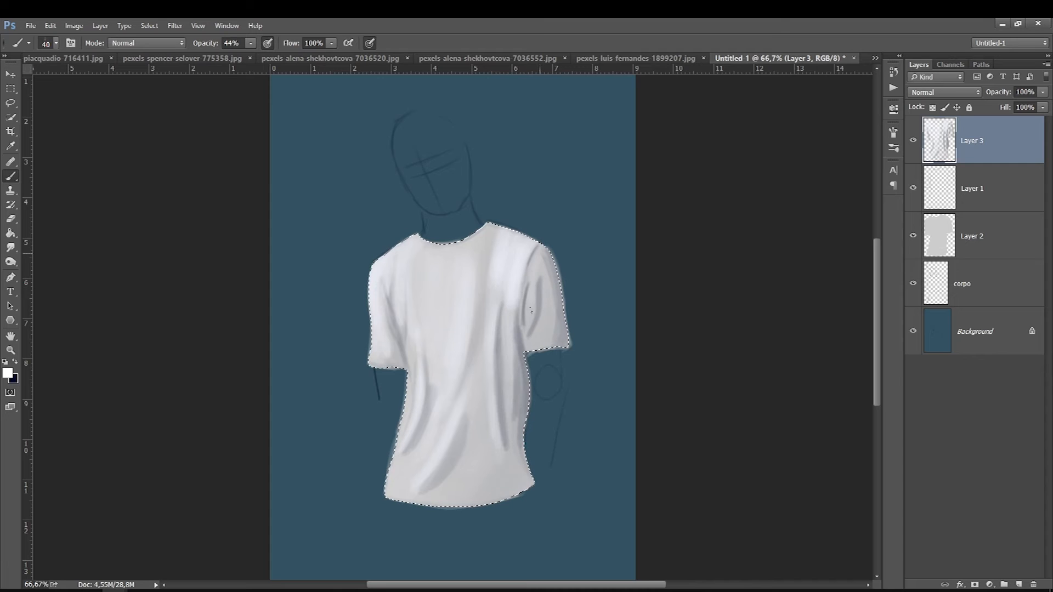
key("bracketleft")
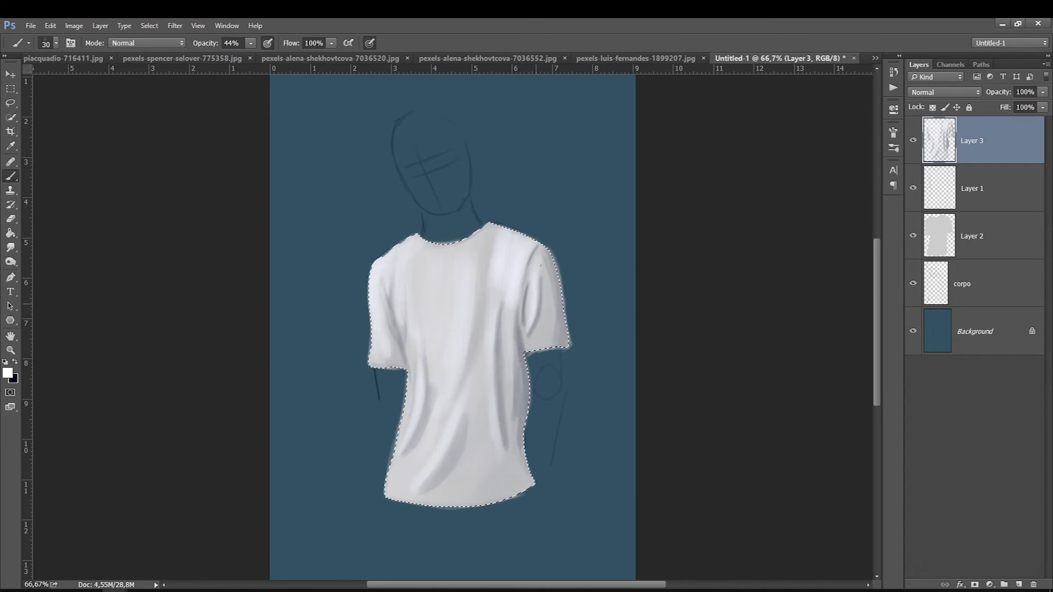
key("bracketright")
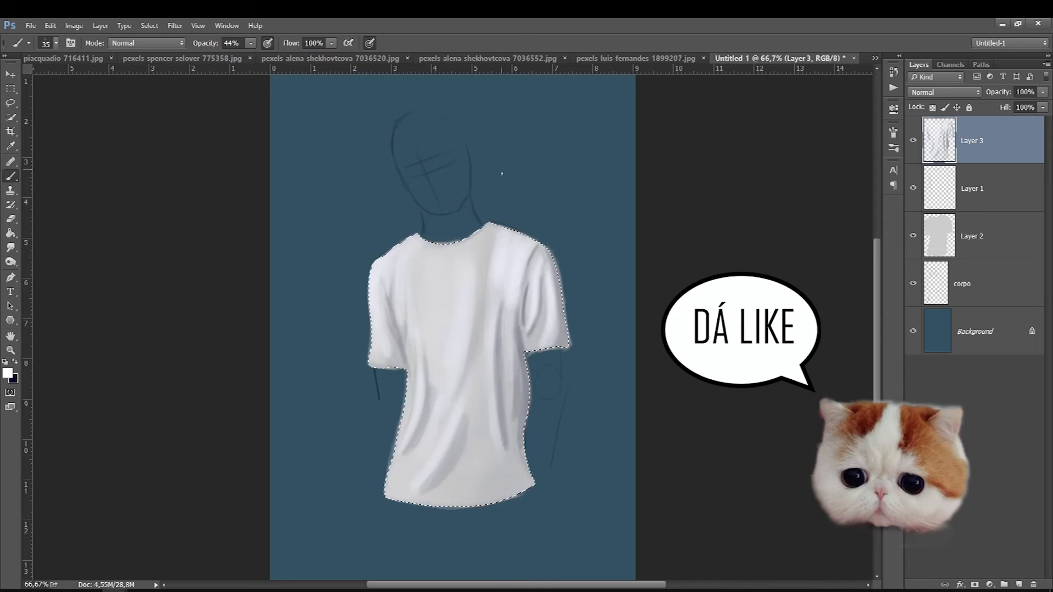
Step: Brighten the shirt's lower right area near the hem with a broad white brush of 100 px
key("bracketright")
key("bracketright")
key("bracketright")
key("bracketright")
key("bracketright")
key("bracketright")
key("bracketright")
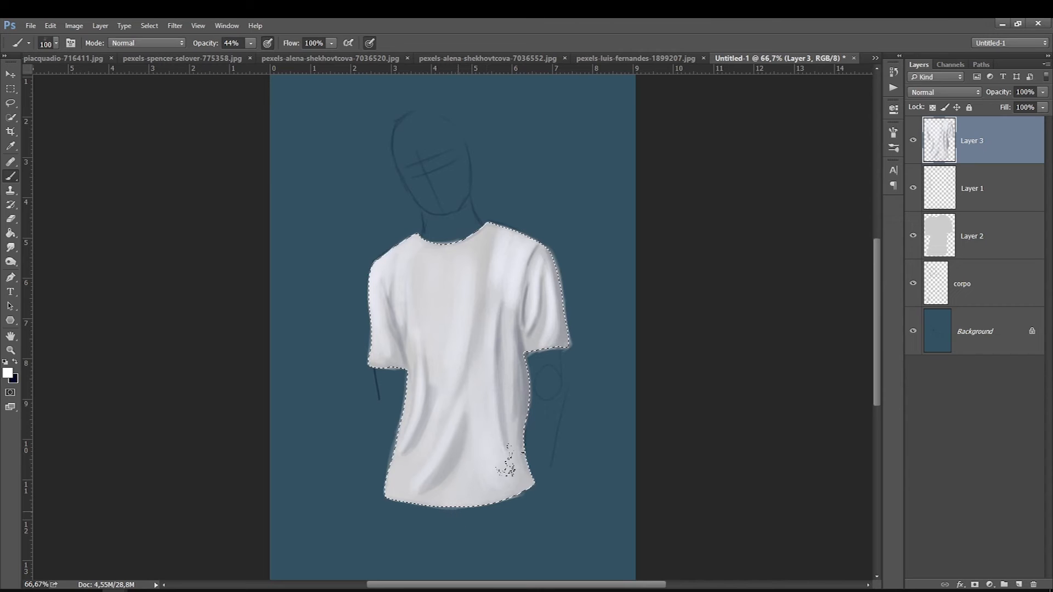
key("bracketleft")
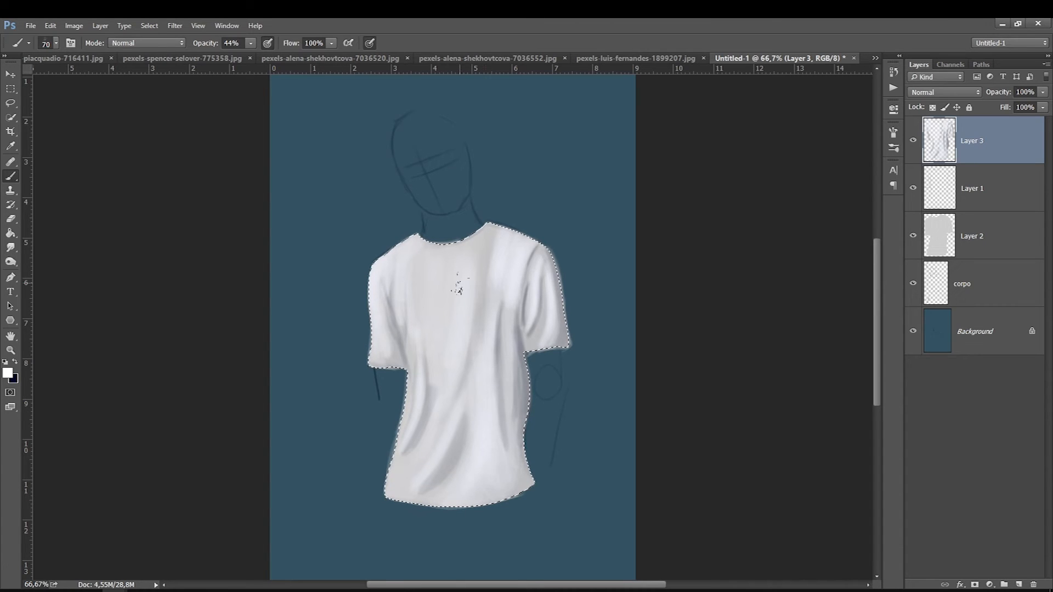
Step: Try a lower opacity for Layer 1
left_click(981, 192)
left_click(1029, 95)
left_click(1043, 93)
left_click(1041, 150)
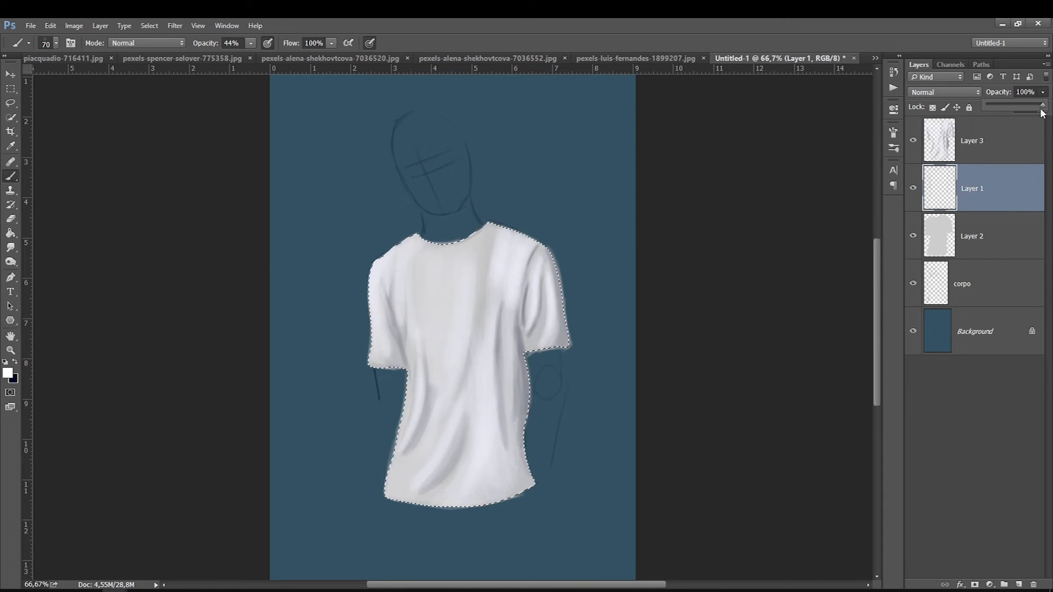
left_click_drag(1042, 106, 1017, 106)
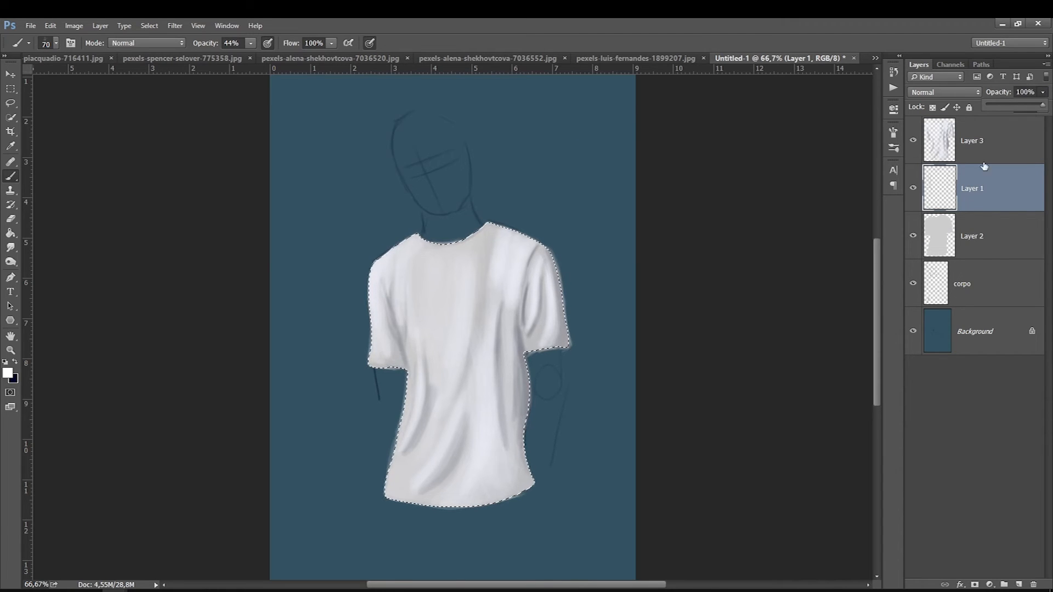
Step: Merge Layer 3 down into Layer 1 and toggle the merged shading's visibility to compare the shirt with and without it
left_click(968, 144)
key("ctrl+e")
left_click(913, 140)
left_click(913, 140)
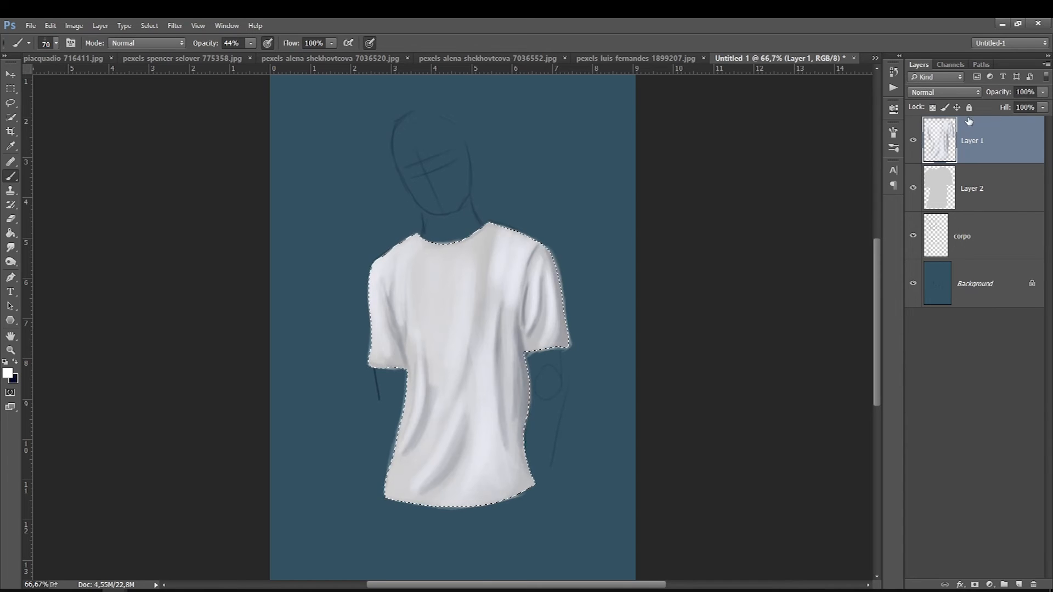
Step: Split the merged shading layer's underlying-layer blend range at 0/98 and 181/255, and lower the layer's opacity to 79%
double_click(980, 153)
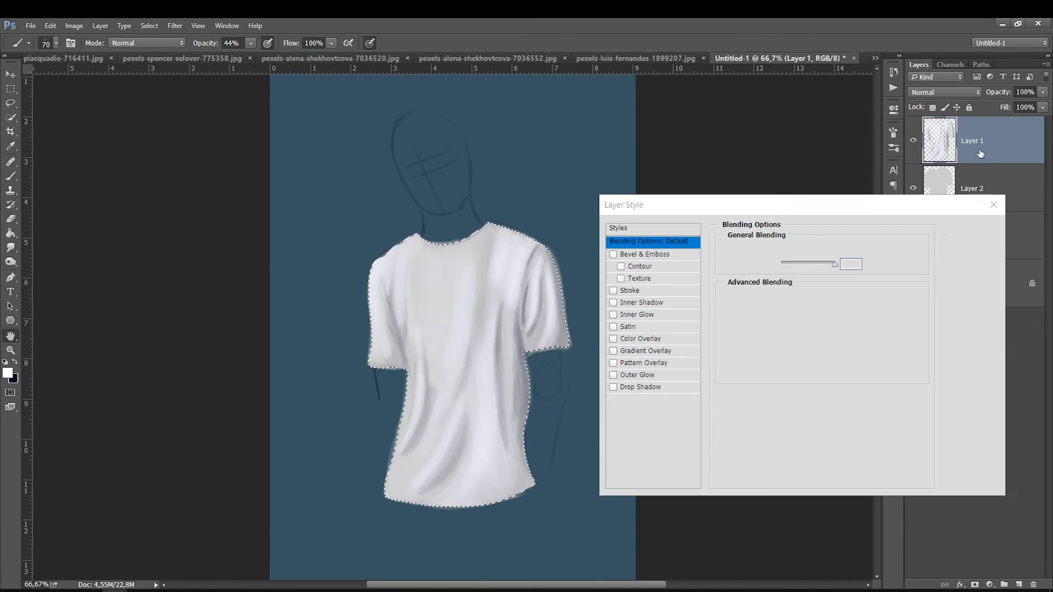
left_click_drag(723, 450, 763, 458)
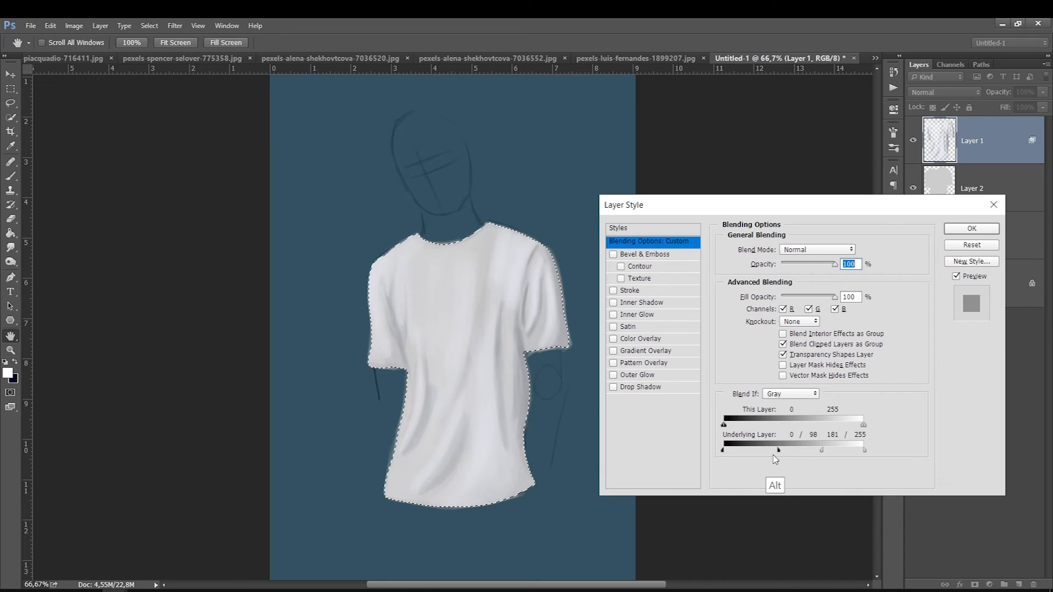
left_click(971, 228)
left_click(1043, 92)
left_click_drag(1044, 104, 1031, 104)
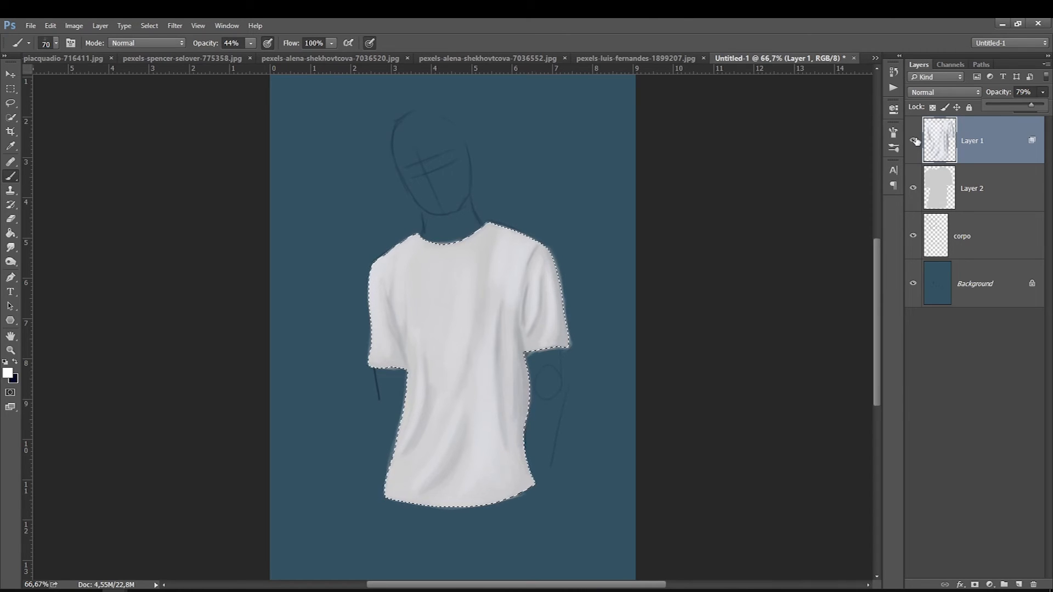
Step: Add a new top layer and set up a dark square 40 px brush at 27% opacity
left_click(1018, 585)
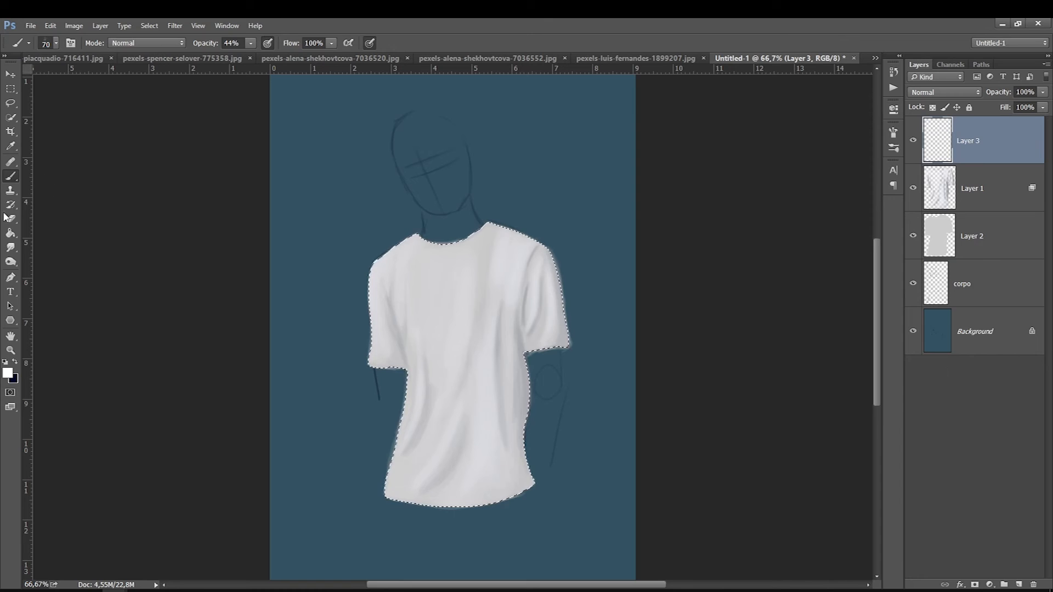
left_click(16, 362)
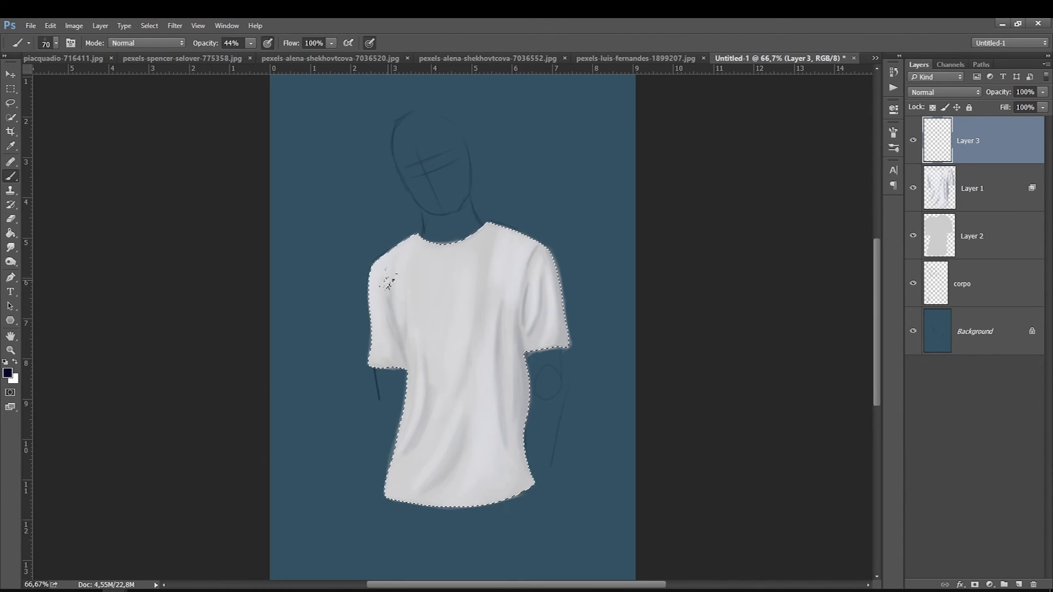
right_click(392, 281)
left_click(444, 378)
left_click(930, 142)
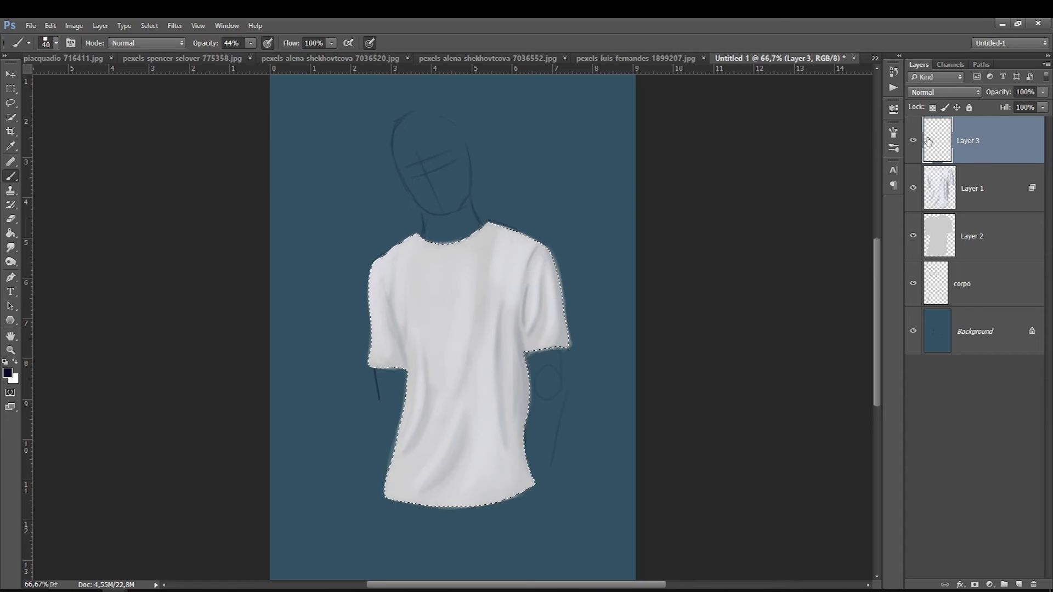
left_click(251, 43)
left_click(242, 55)
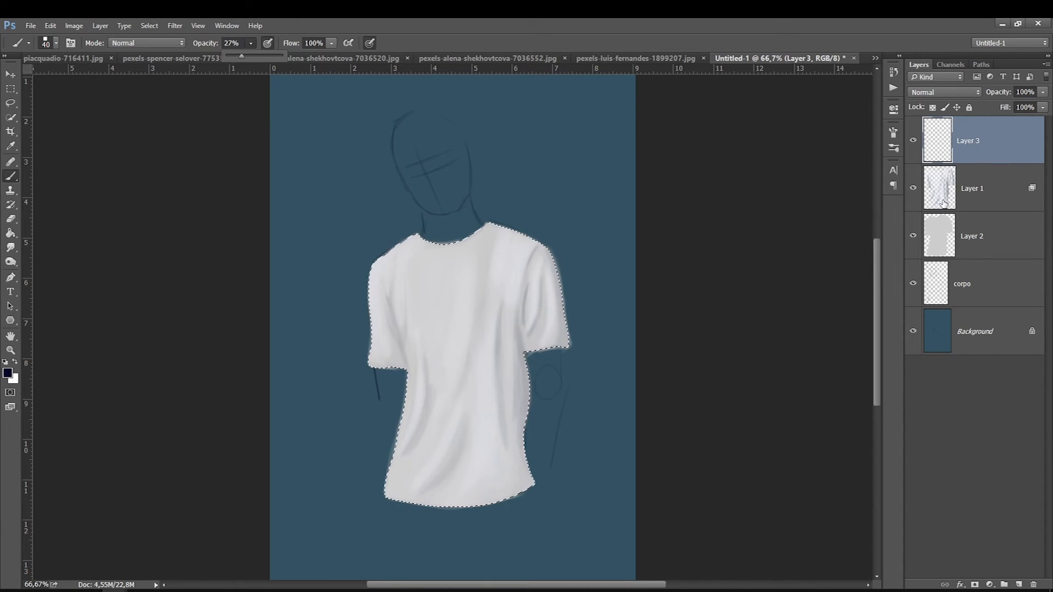
Step: Try the round brush tip at 39% hardness, then return to the square tip and reduce it to 7 px
key("bracketleft")
key("bracketleft")
key("bracketleft")
key("bracketleft")
key("bracketleft")
key("bracketleft")
key("bracketleft")
key("bracketleft")
key("bracketleft")
key("bracketleft")
key("bracketleft")
key("bracketleft")
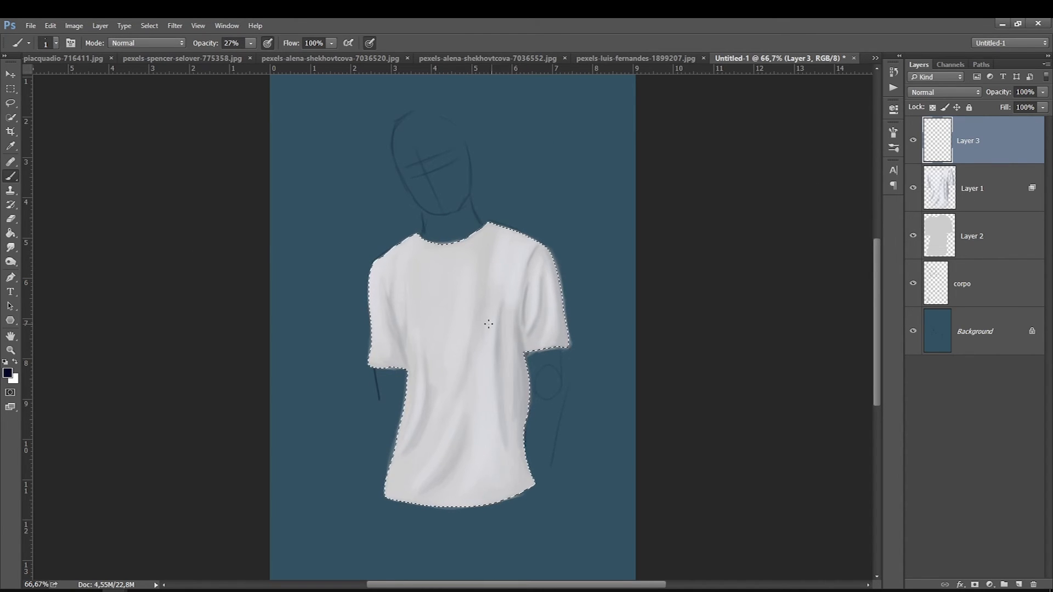
right_click(448, 311)
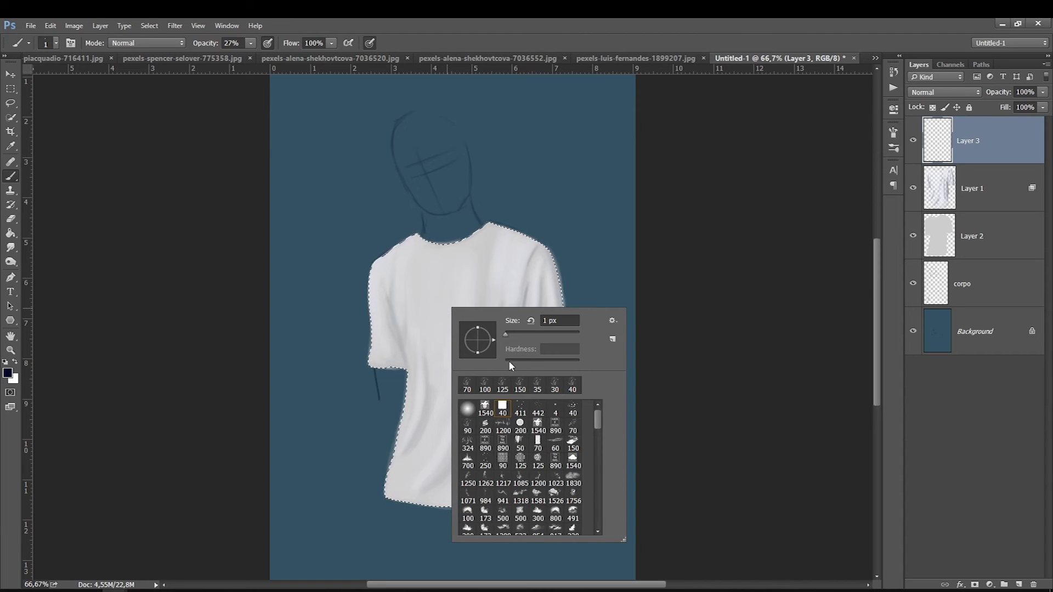
mouse_move(493, 351)
left_mouse_down()
mouse_move(509, 346)
mouse_move(535, 362)
left_mouse_up()
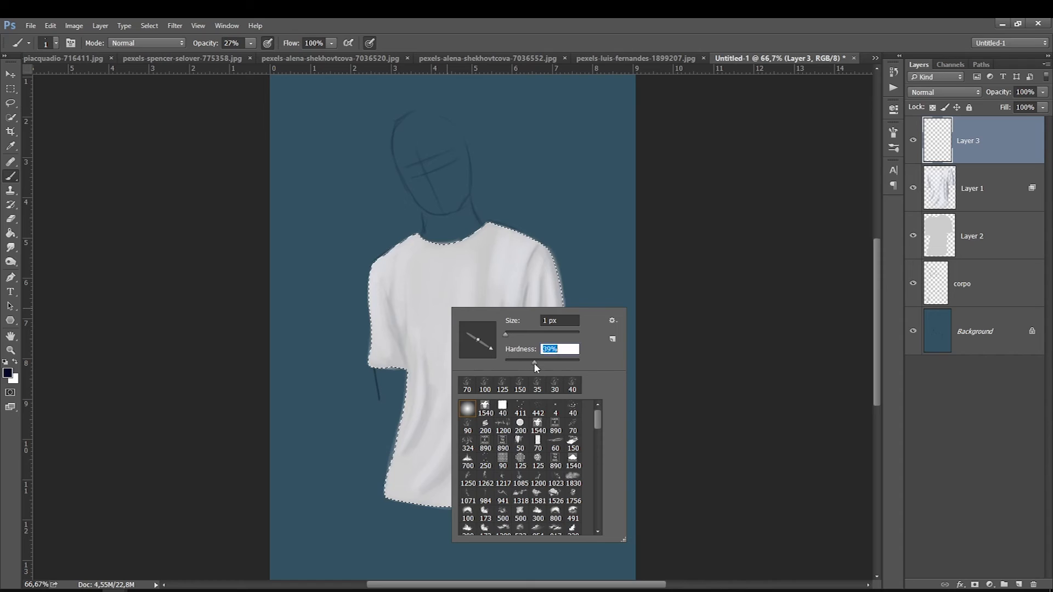
left_click(504, 411)
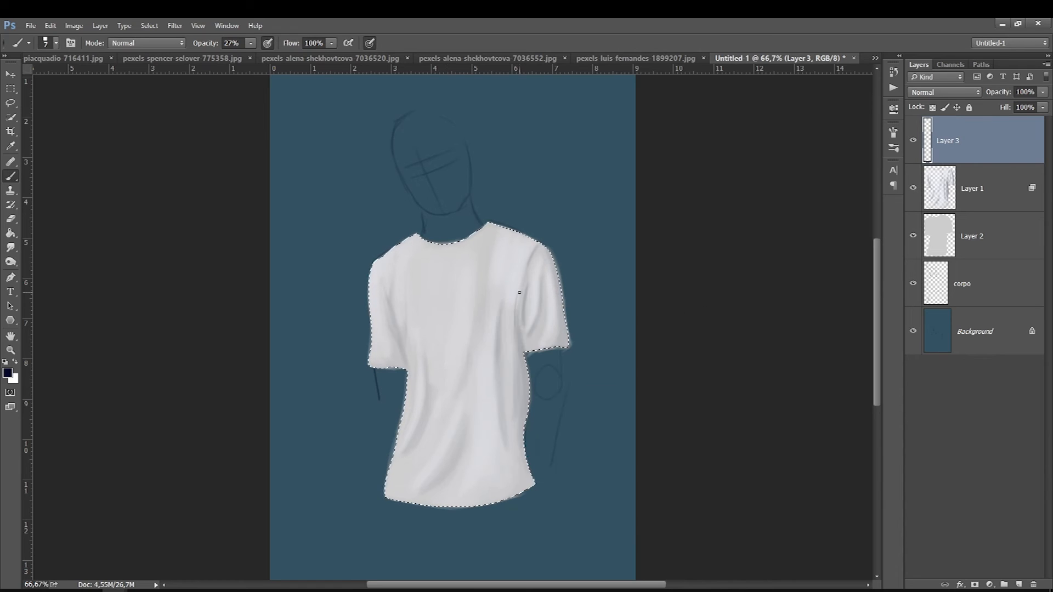
Step: Paint a small dark accent in the right armpit fold, undoing unwanted strokes and reducing the brush to 6 px
left_click_drag(517, 327, 523, 348)
key("ctrl+z")
left_click_drag(517, 302, 524, 350)
key("ctrl+z")
key("bracketleft")
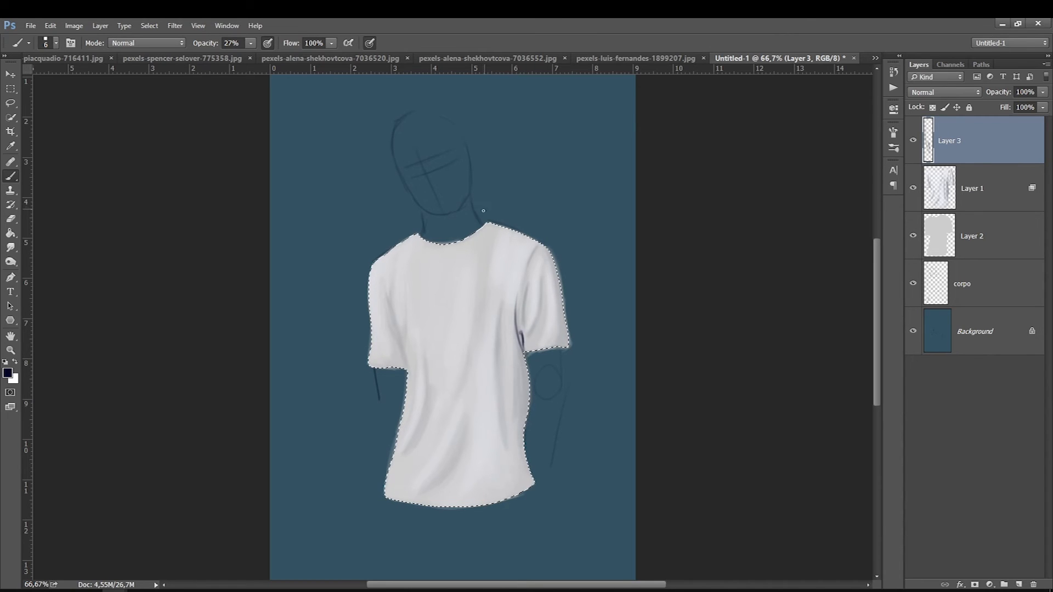
Step: Draw fine dark crease lines where the right sleeve meets the chest and a thin stitch line above the right cuff
left_click_drag(524, 323, 523, 330)
key("ctrl+z")
key("bracketleft")
left_click_drag(533, 256, 524, 324)
key("bracketright")
left_click_drag(518, 316, 525, 333)
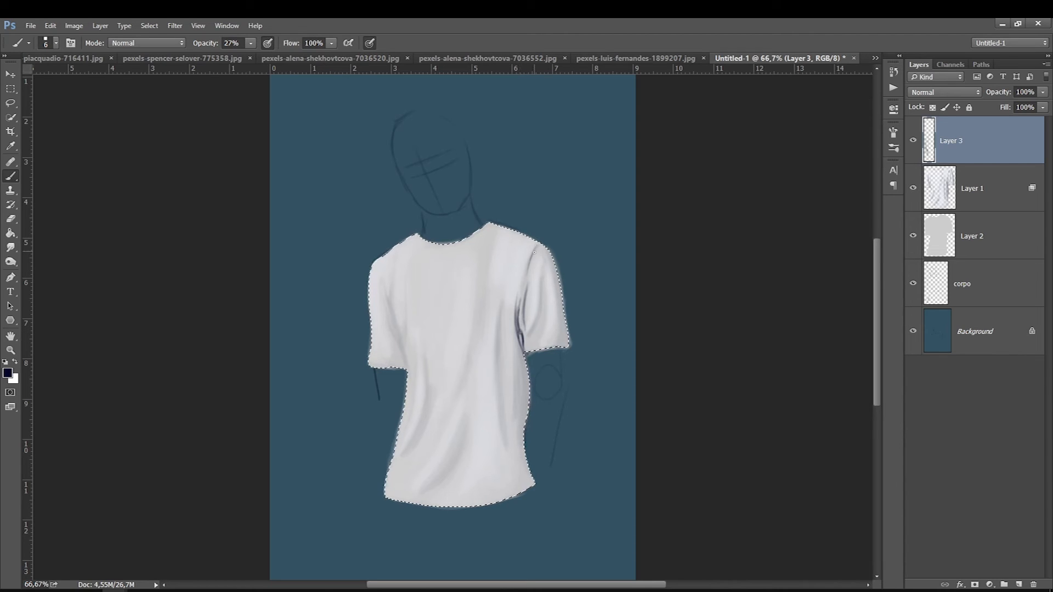
left_click_drag(563, 334, 543, 338)
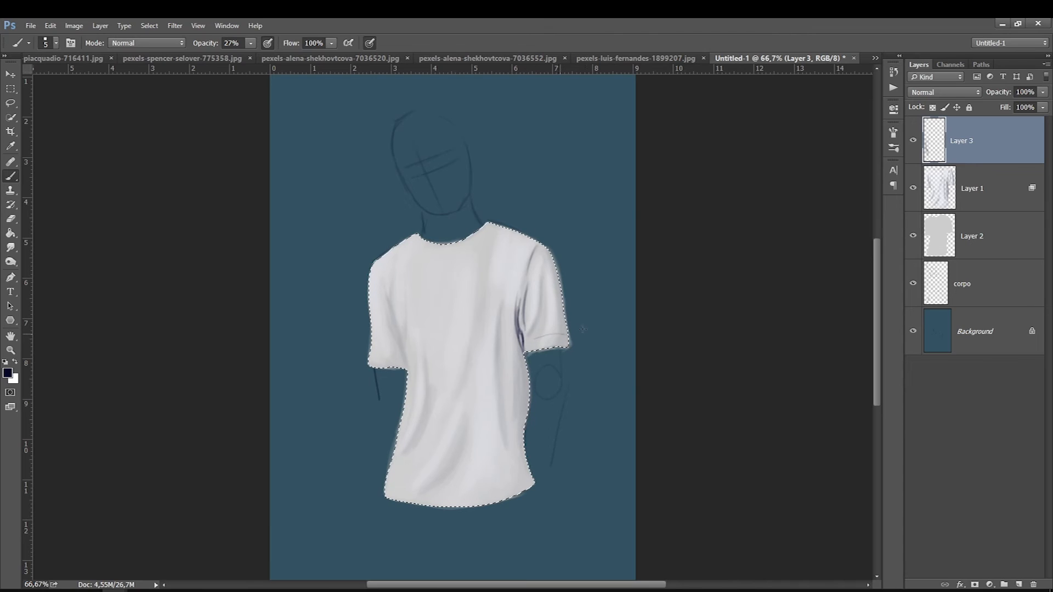
key("bracketright")
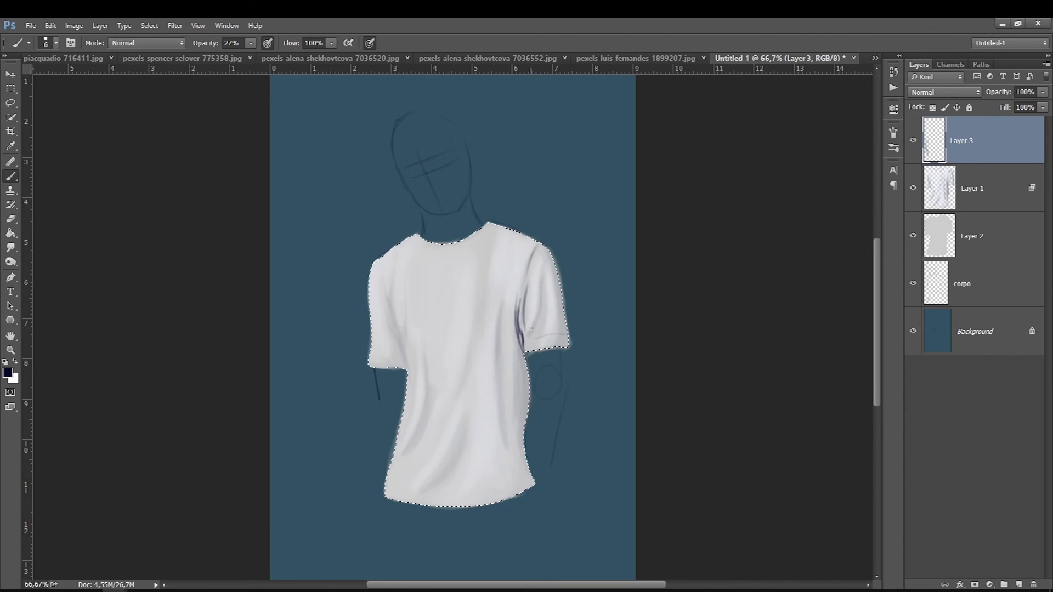
Step: Shade the shirt's right side below the armpit with a larger dark brush at 10% opacity
left_click_drag(251, 44, 245, 56)
key("bracketright")
key("bracketright")
key("bracketright")
left_click_drag(250, 43, 243, 58)
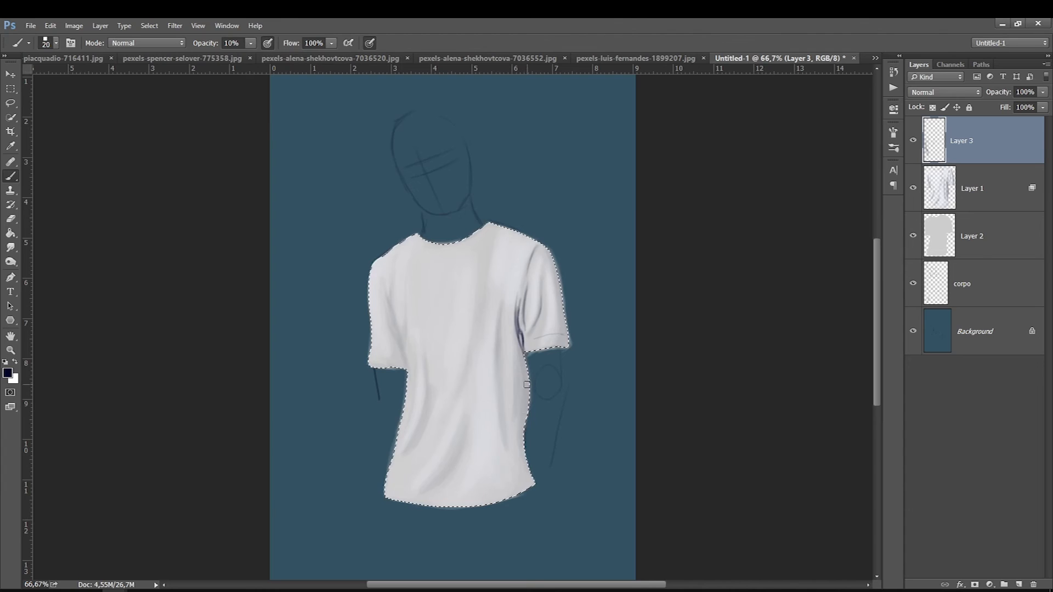
mouse_move(520, 377)
left_mouse_down()
mouse_move(522, 347)
mouse_move(527, 438)
mouse_move(520, 339)
left_mouse_up()
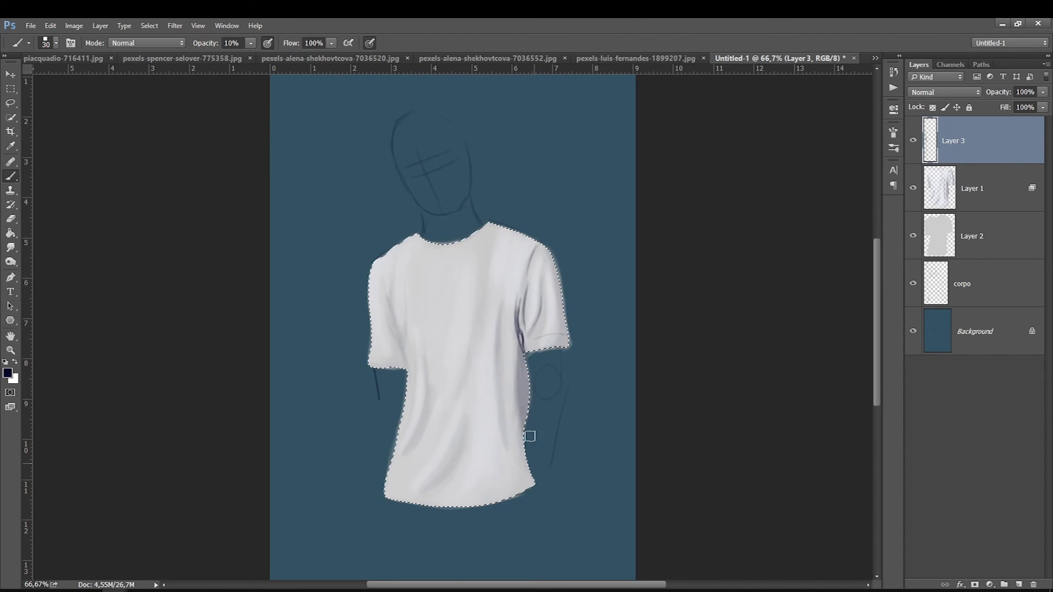
Step: Deepen and refine the shadow along the right waist edge, varying the brush size down to 10 px
key("bracketleft")
key("bracketleft")
key("bracketleft")
key("bracketleft")
key("bracketleft")
key("bracketleft")
key("bracketright")
key("bracketright")
key("bracketright")
key("bracketright")
key("bracketright")
key("bracketright")
key("bracketleft")
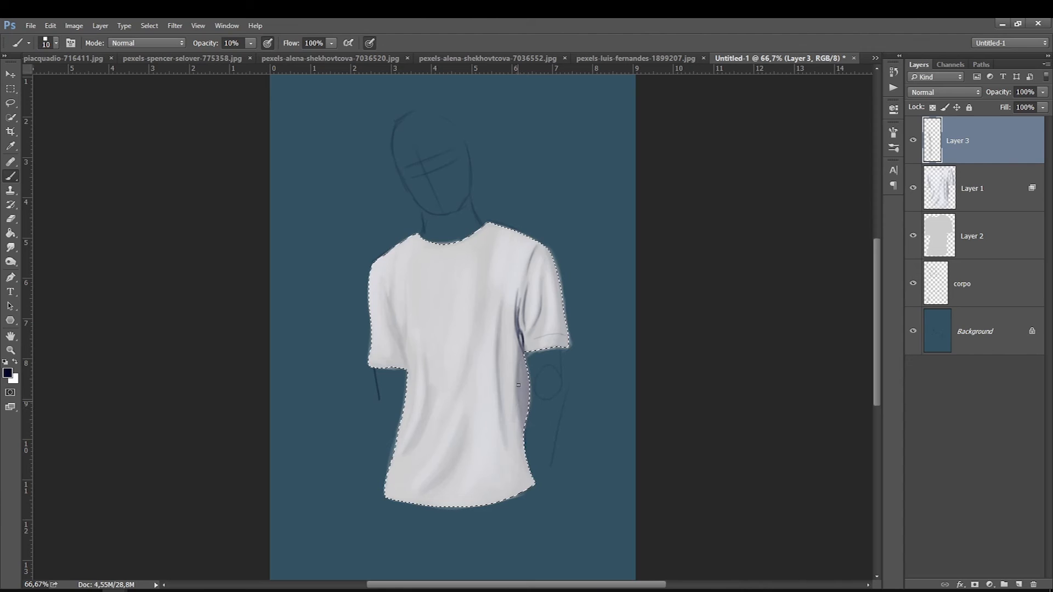
Step: Darken the crease between the left sleeve and the chest with a fine 6 px brush
key("bracketleft")
key("bracketleft")
key("bracketleft")
key("bracketleft")
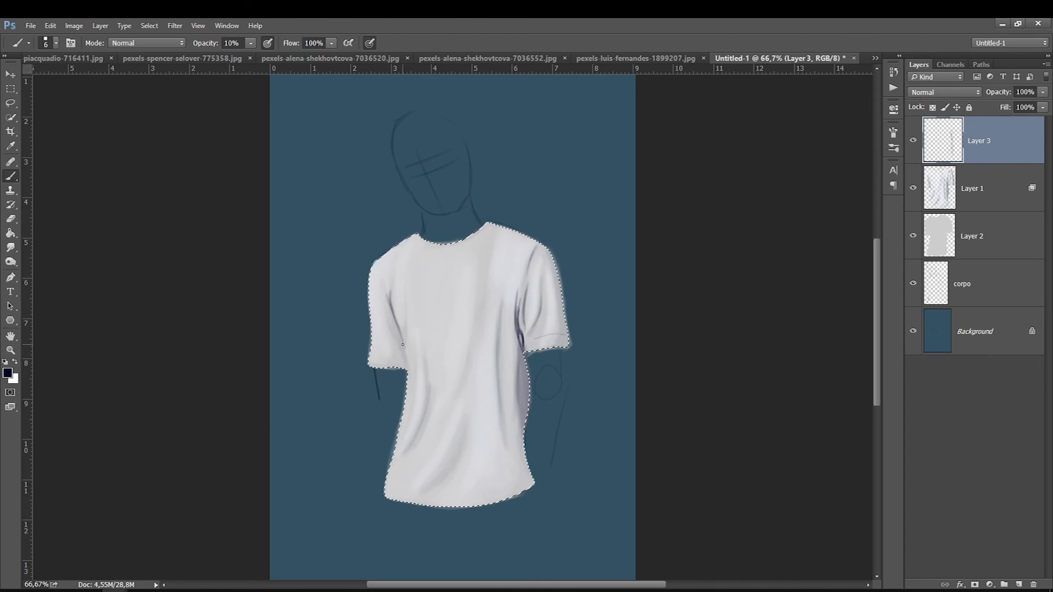
Step: Draw thin stitch lines above the left cuff and below the neckline with a 5 px brush
key("bracketleft")
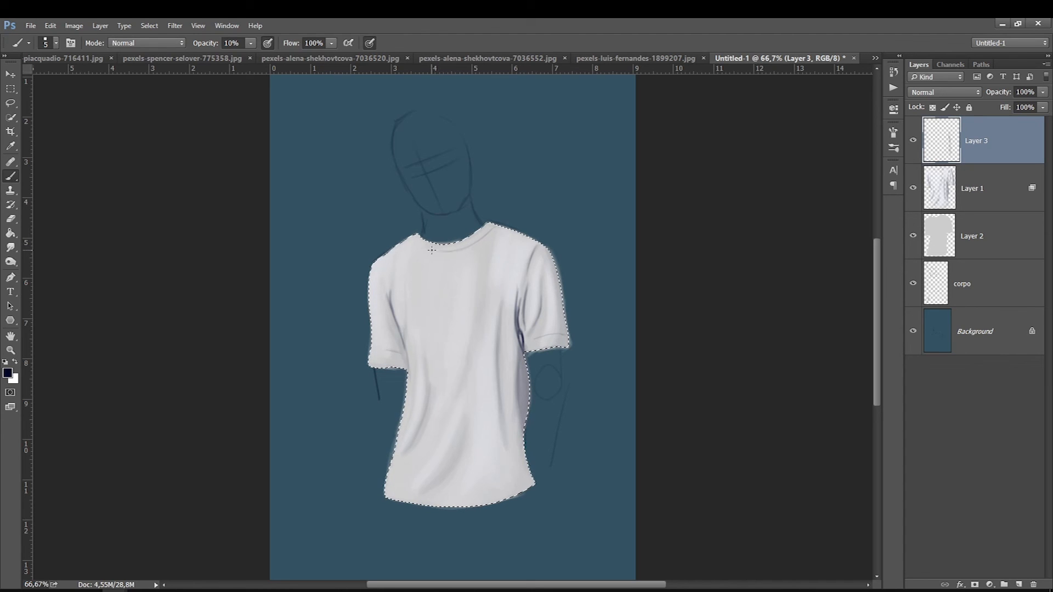
key("ctrl+minus")
key("ctrl+minus")
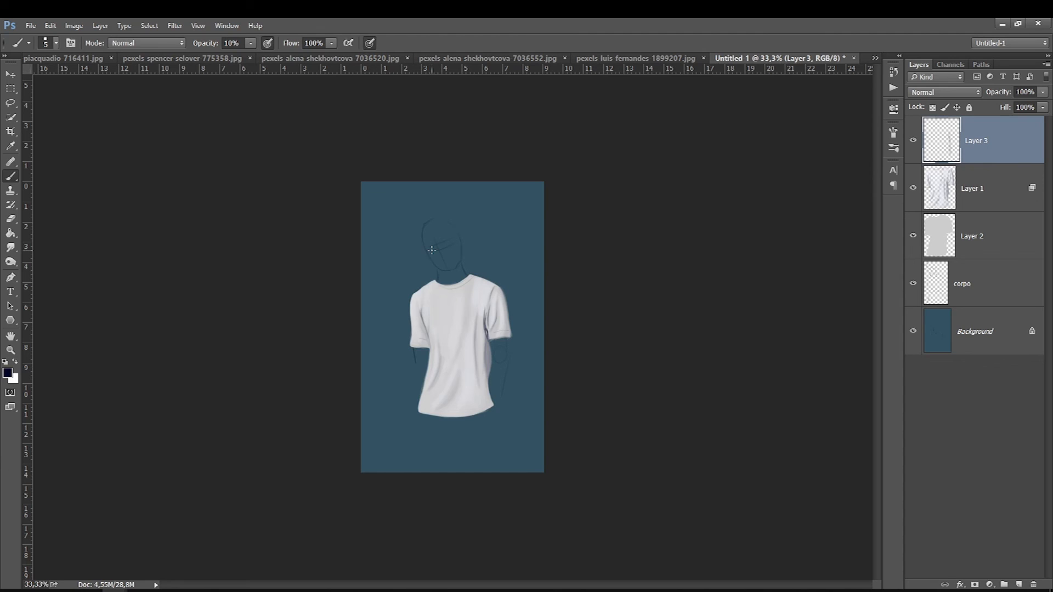
Step: Hide the sketch layers and the dark overlay on the seated man's reference photo
left_click(181, 57)
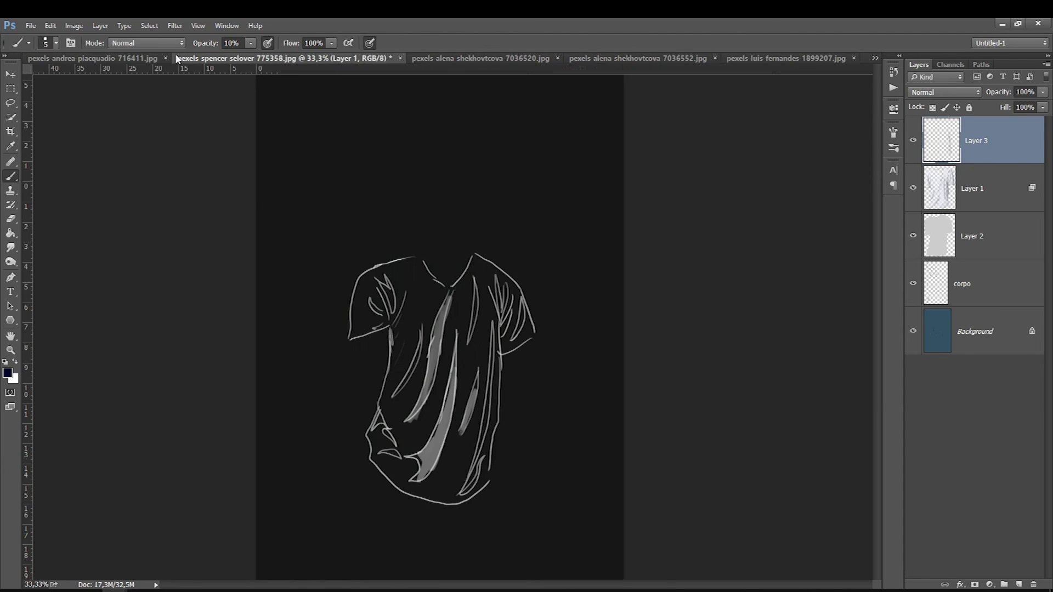
left_click(85, 61)
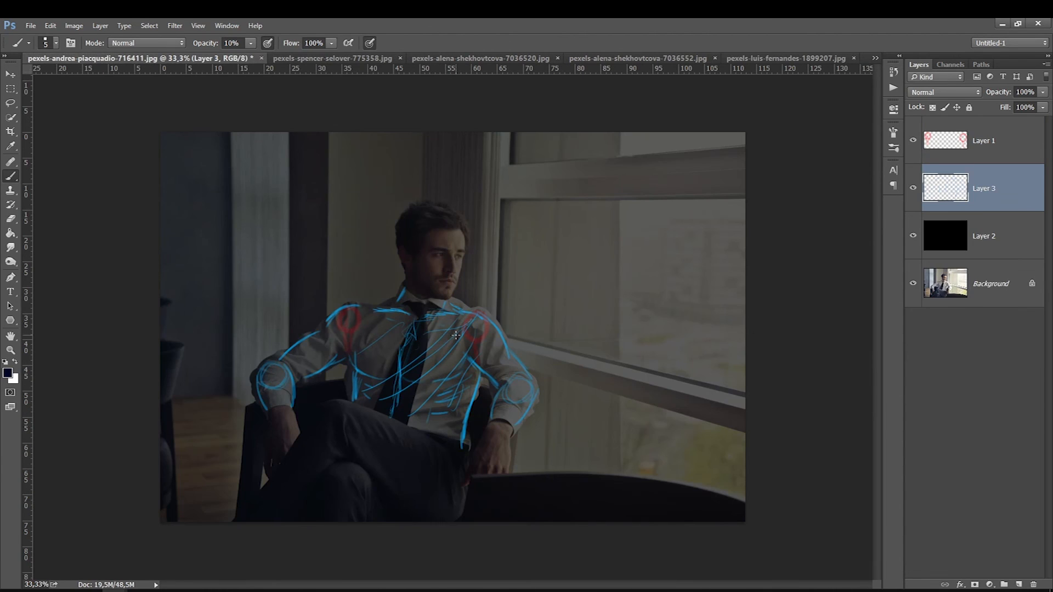
left_click_drag(916, 156, 914, 235)
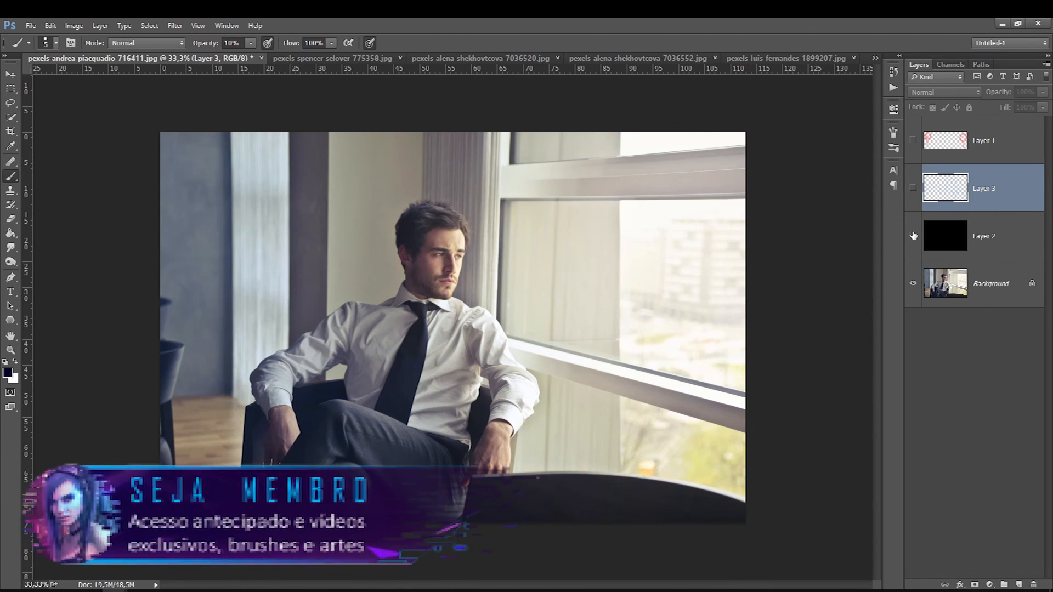
Step: Look over the fold lines on the striped-shirt reference photo and return to the T-shirt drawing
left_click(580, 60)
left_click(753, 58)
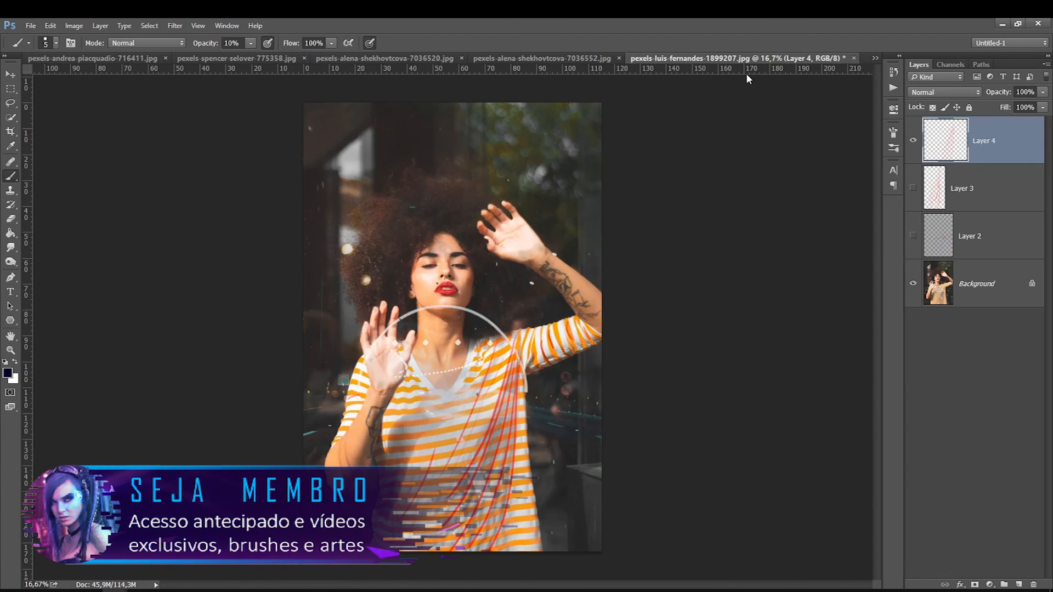
left_click(872, 58)
left_click(707, 128)
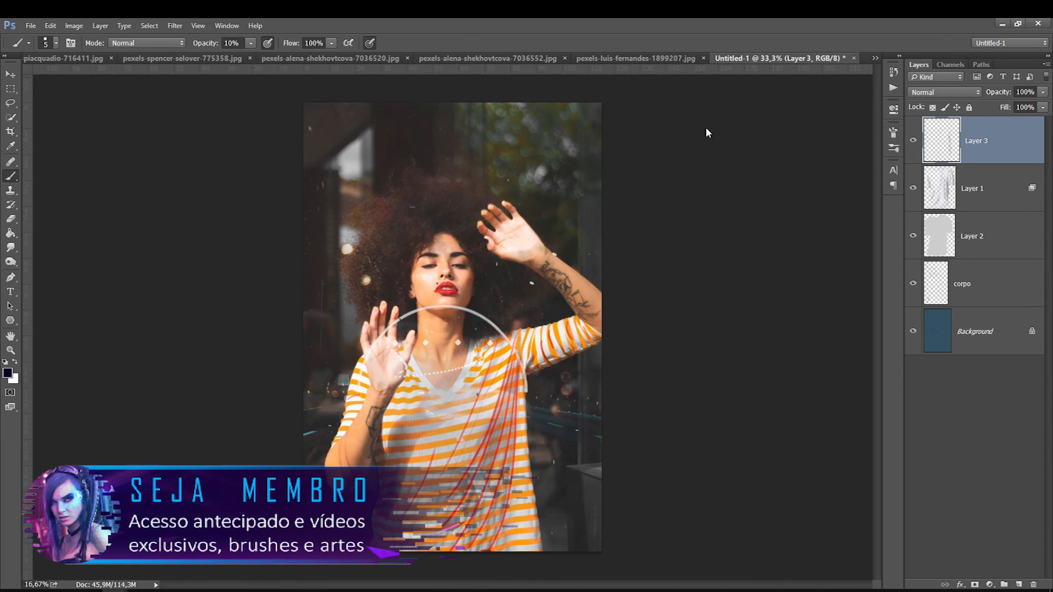